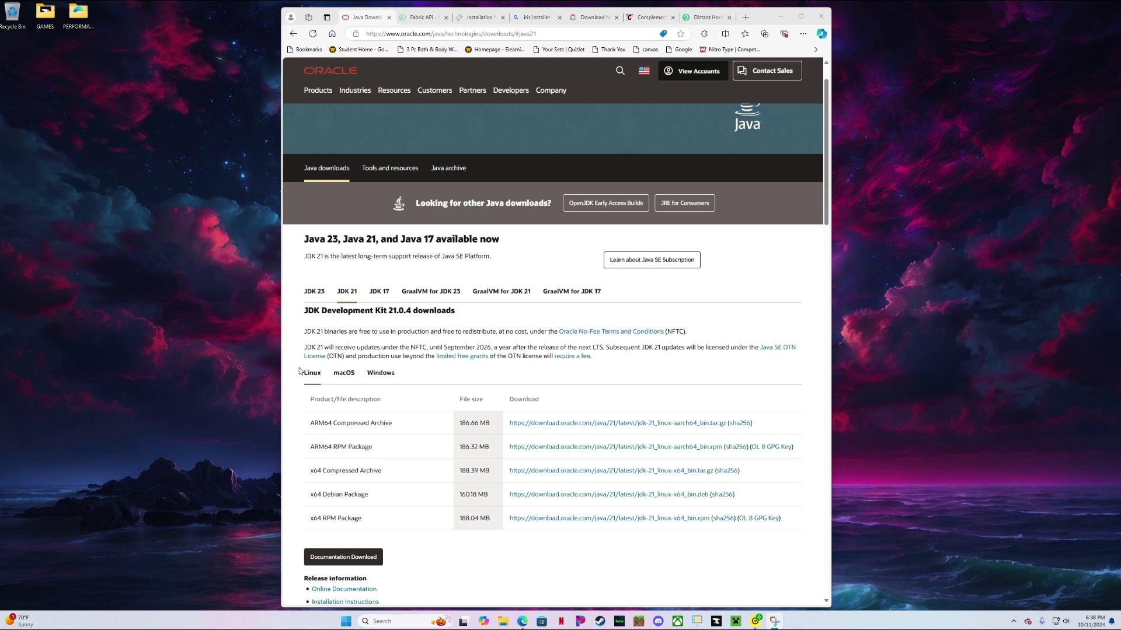
- Download the JDK 21 Windows x64 Compressed Archive zip from Oracle's Java Downloads page
click(380, 373)
drag(384, 424, 309, 423)
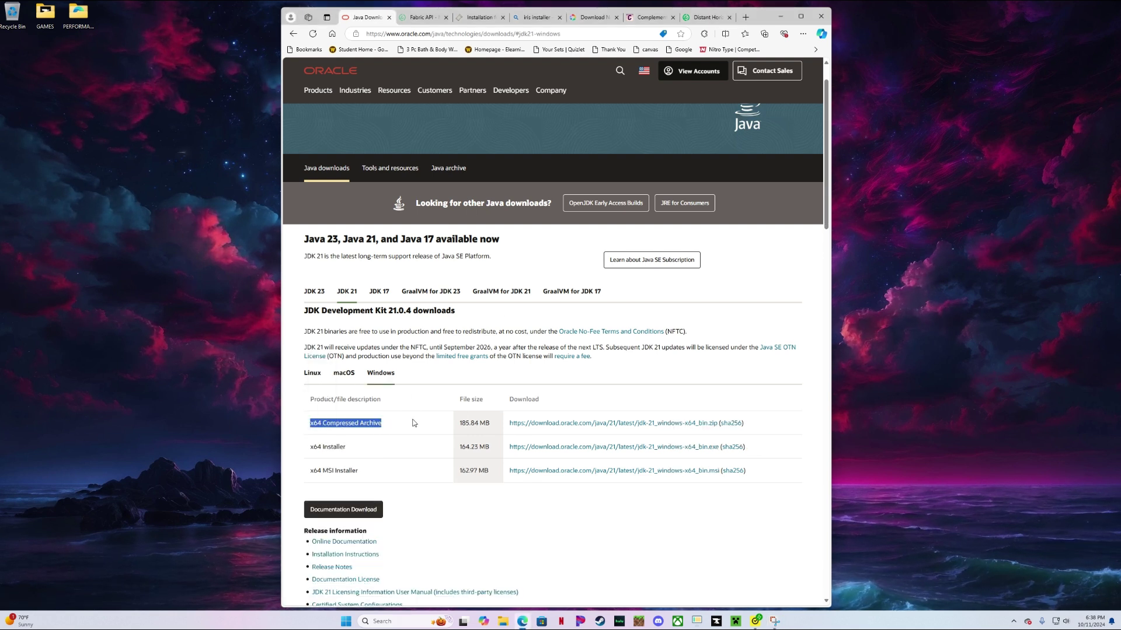
click(549, 424)
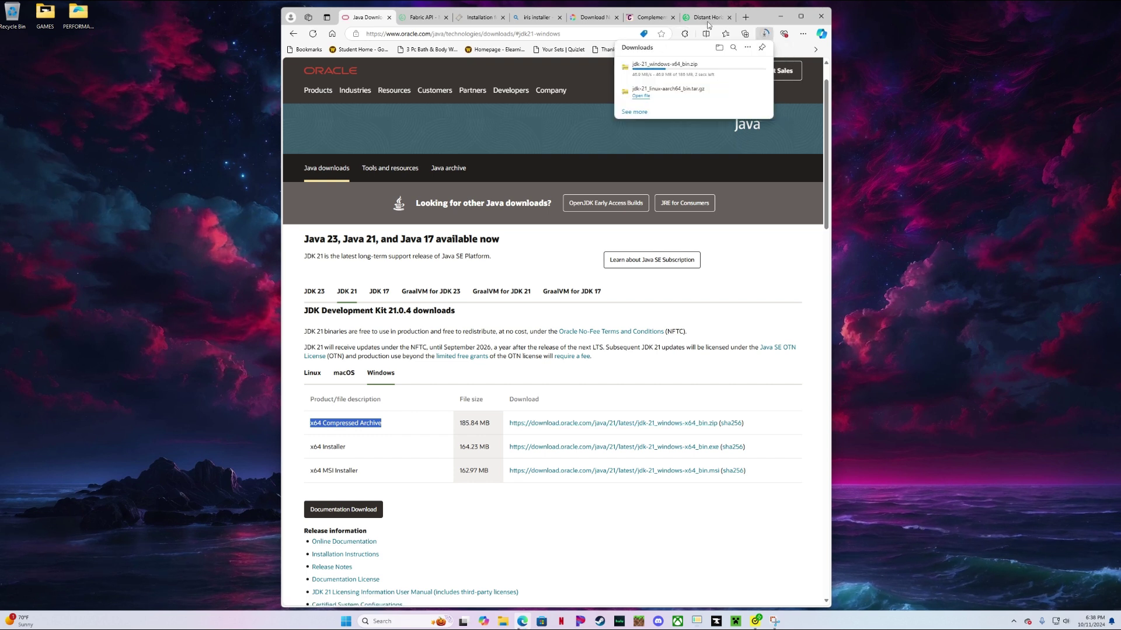
- Move the downloaded jdk-21 zip from the Downloads folder onto the desktop
click(735, 69)
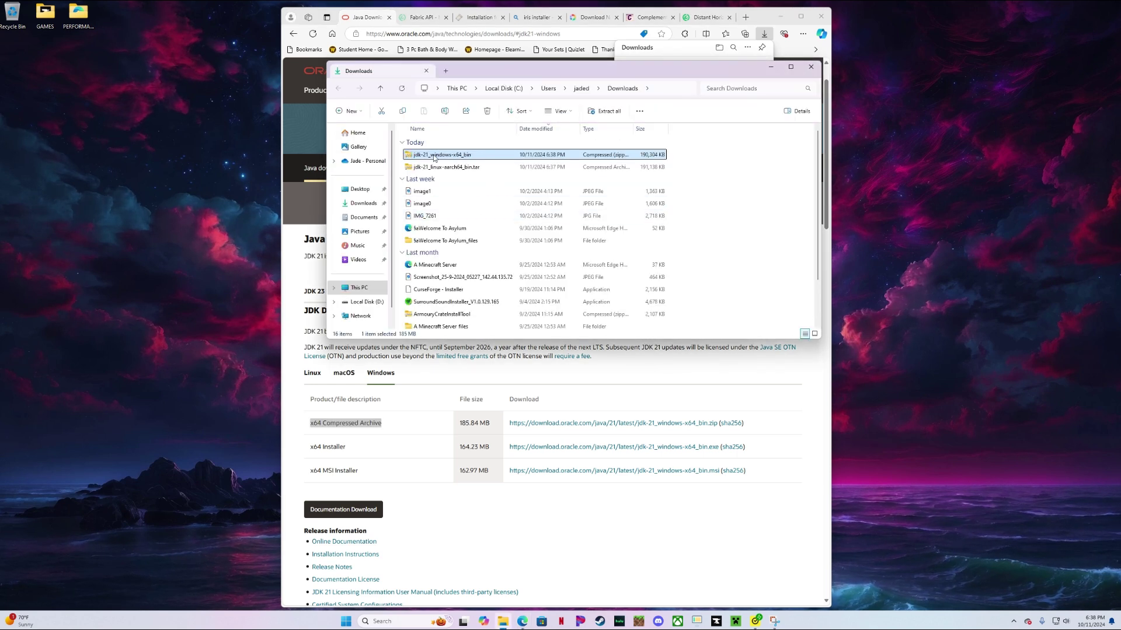
drag(765, 169, 888, 174)
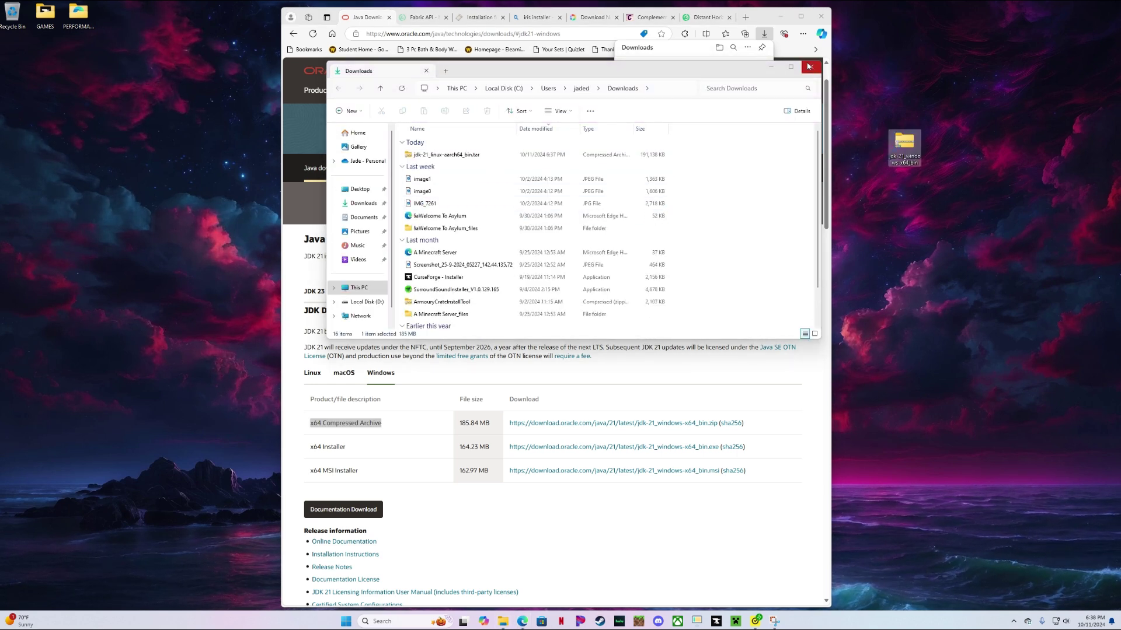
click(811, 67)
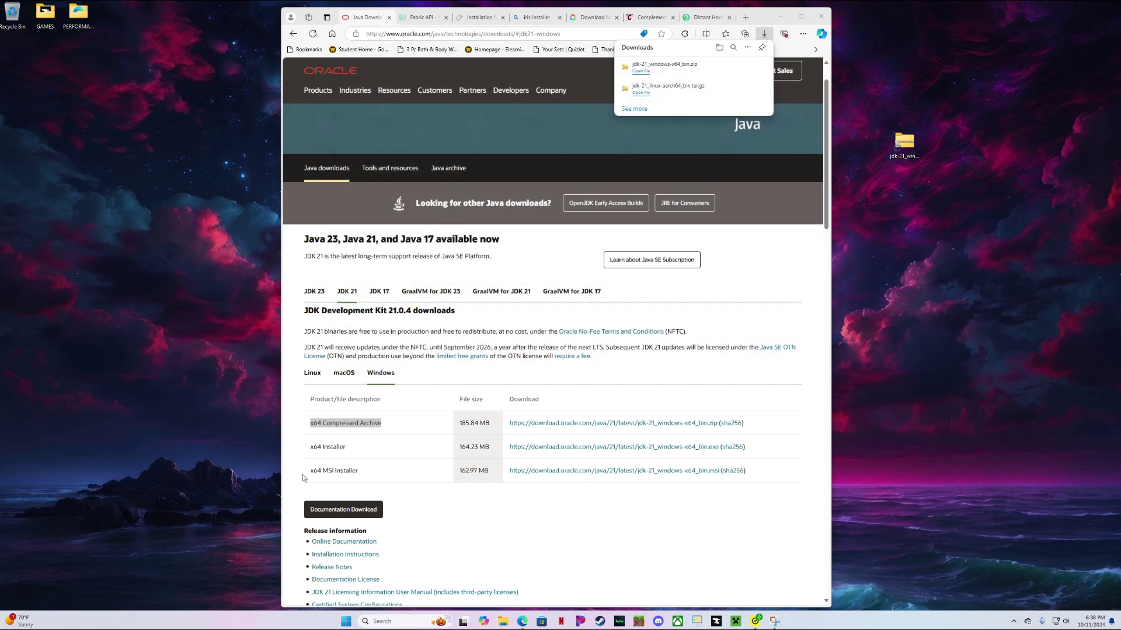
drag(346, 447, 314, 449)
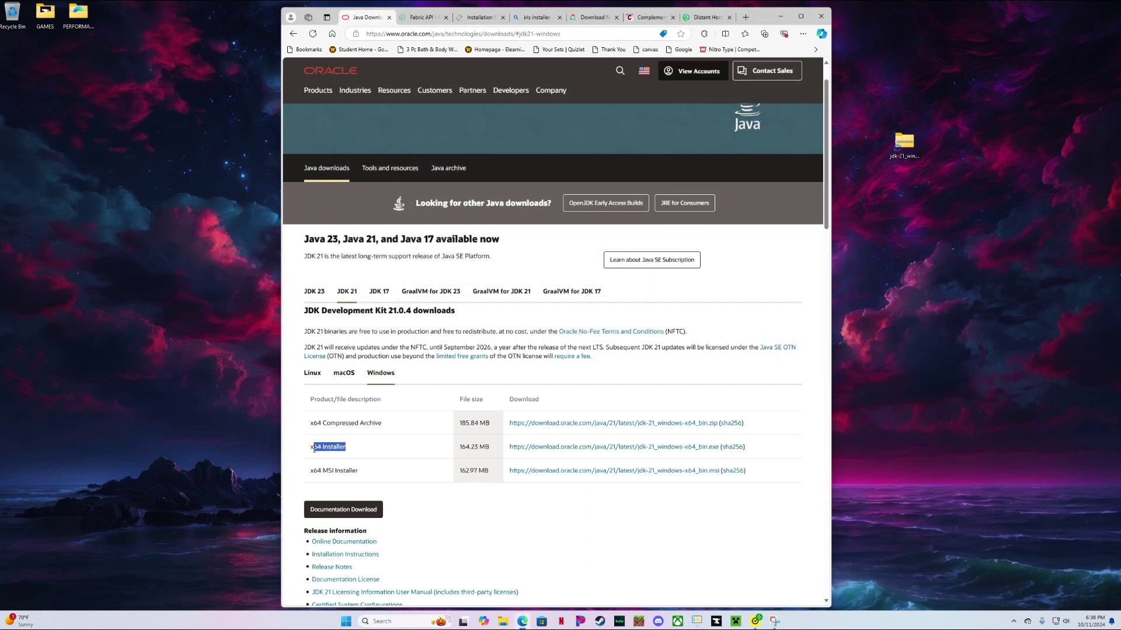
- Download the JDK 21 x64 Installer and drag it from Downloads onto the desktop
click(571, 447)
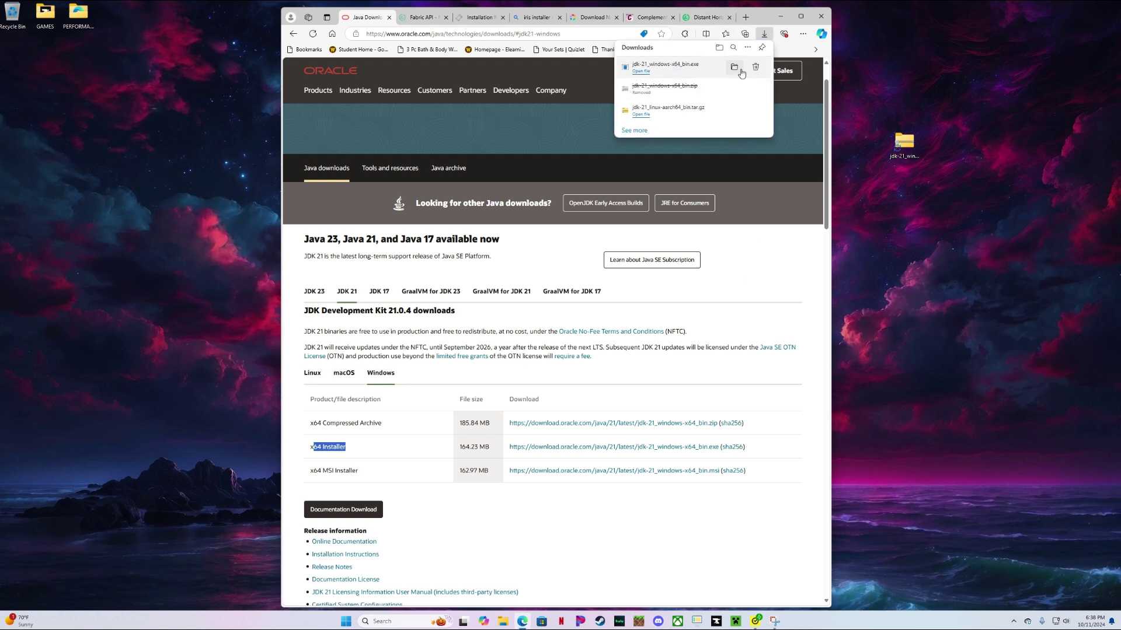
click(739, 70)
drag(517, 156, 937, 132)
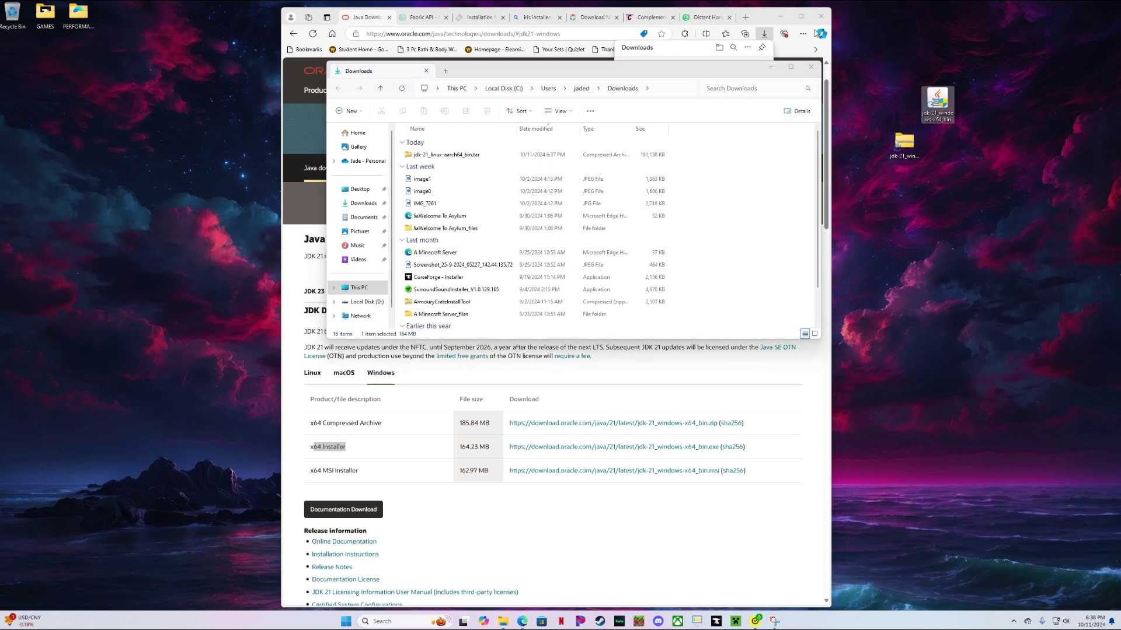
- Close the Norton Software Updater and My Norton pop-ups and tidy the jdk-21 desktop icons
drag(769, 18, 549, 41)
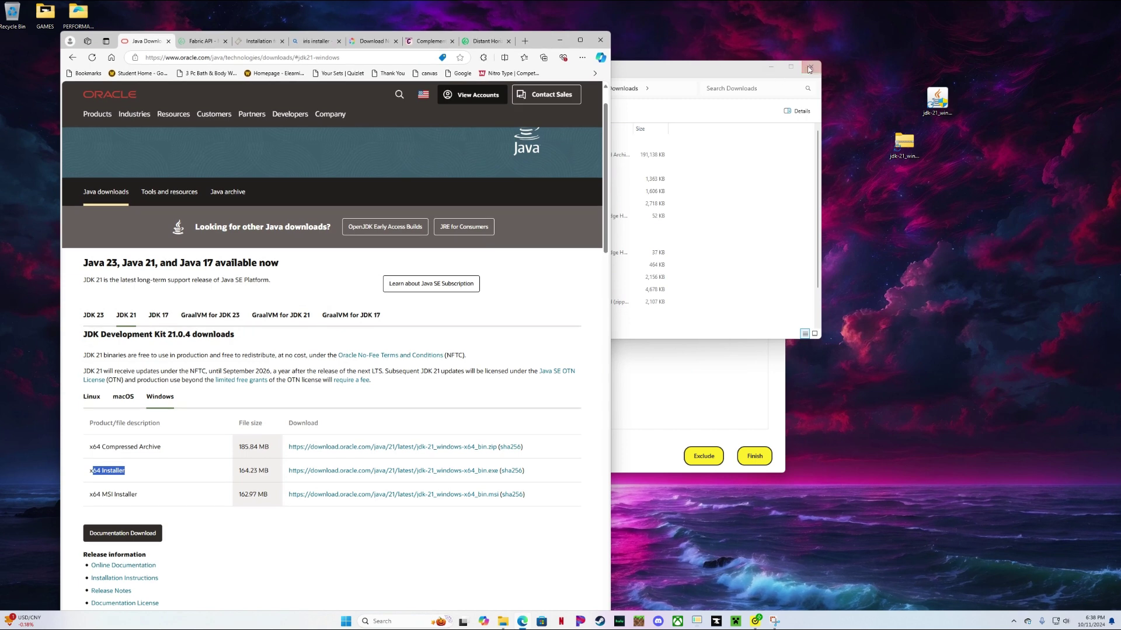
click(776, 150)
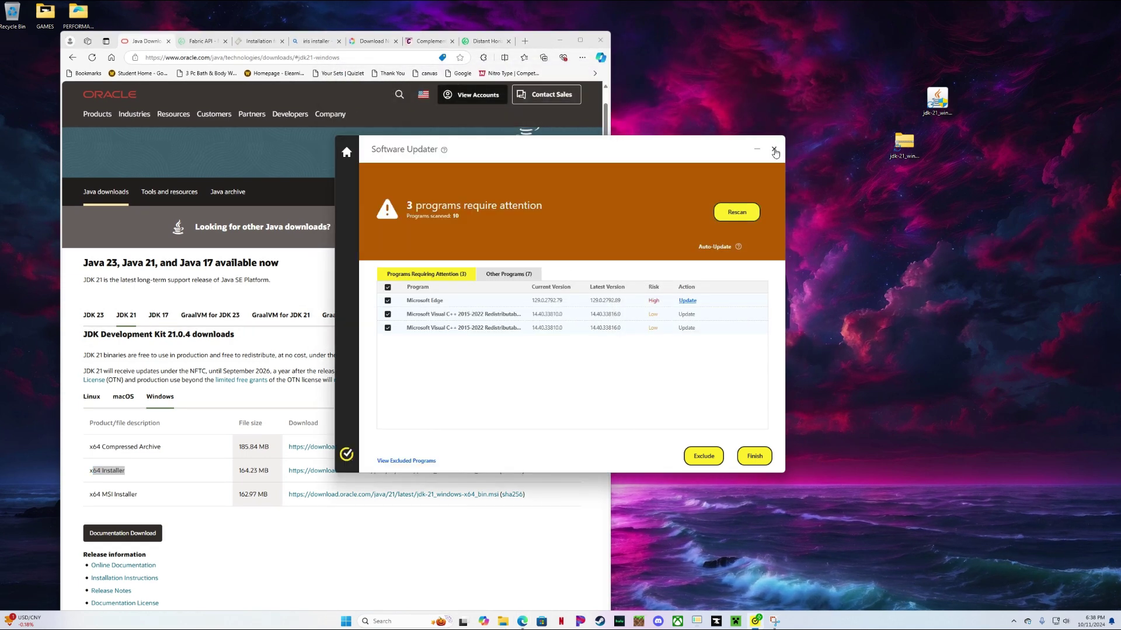
click(775, 151)
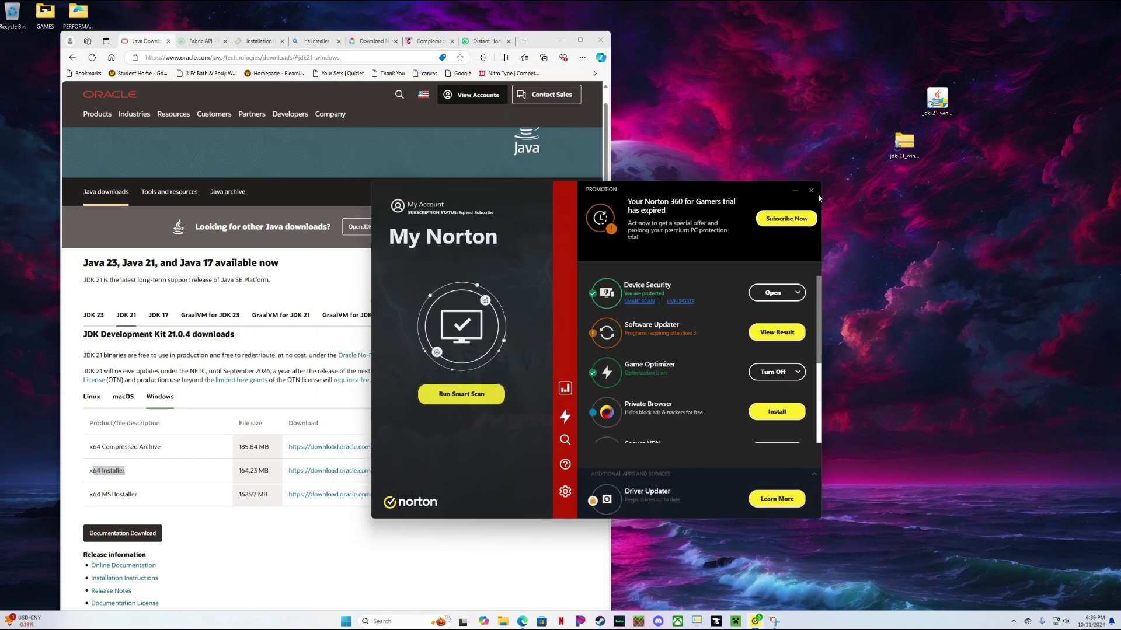
click(810, 191)
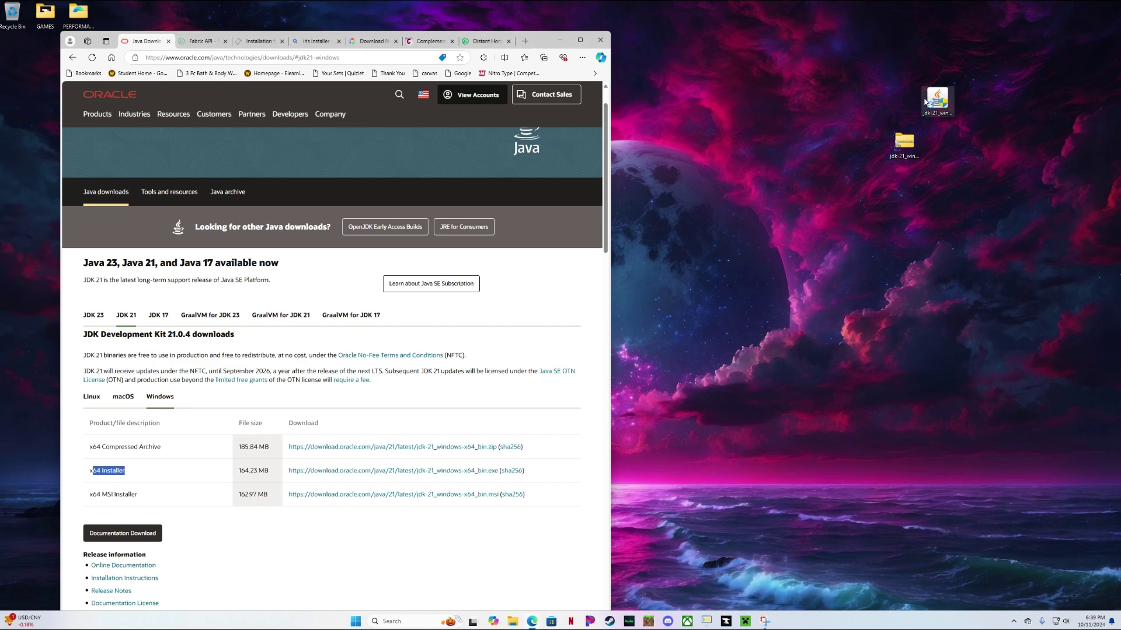
drag(937, 98, 838, 100)
drag(899, 76, 846, 124)
- Install JDK 21.0.4 (64-bit) to the default folder and close the finished setup wizard
click(846, 125)
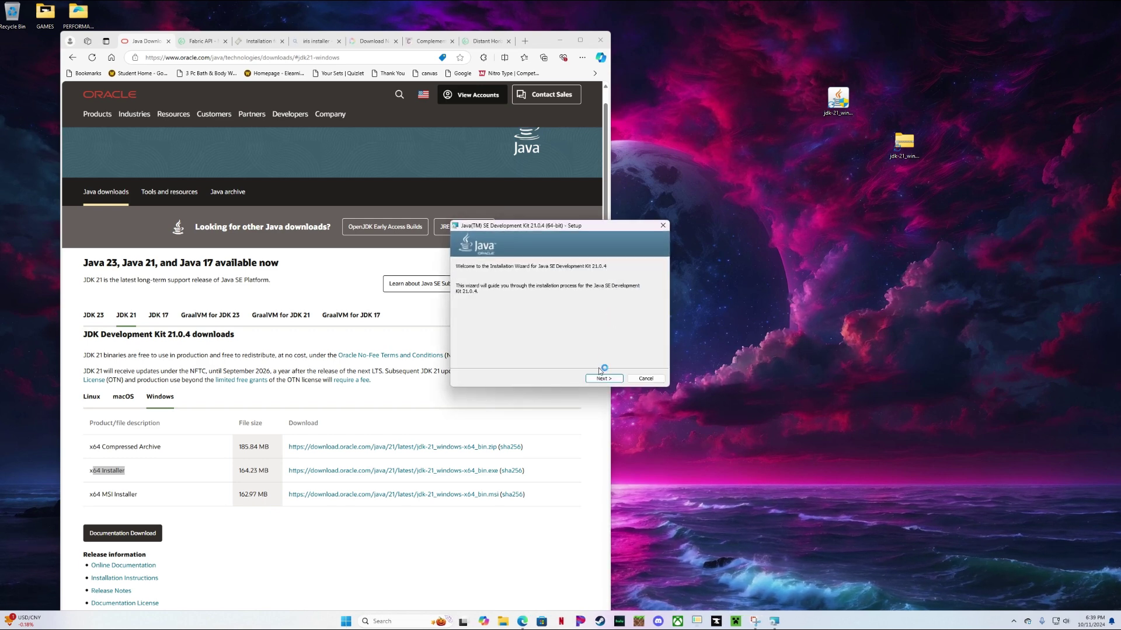
click(601, 379)
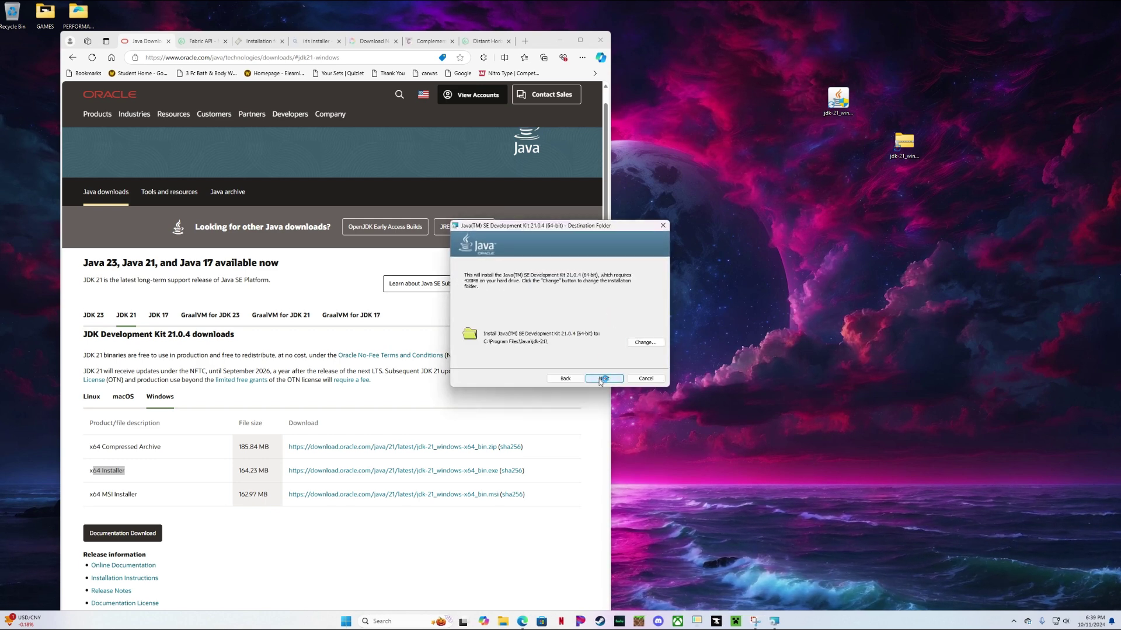
click(614, 380)
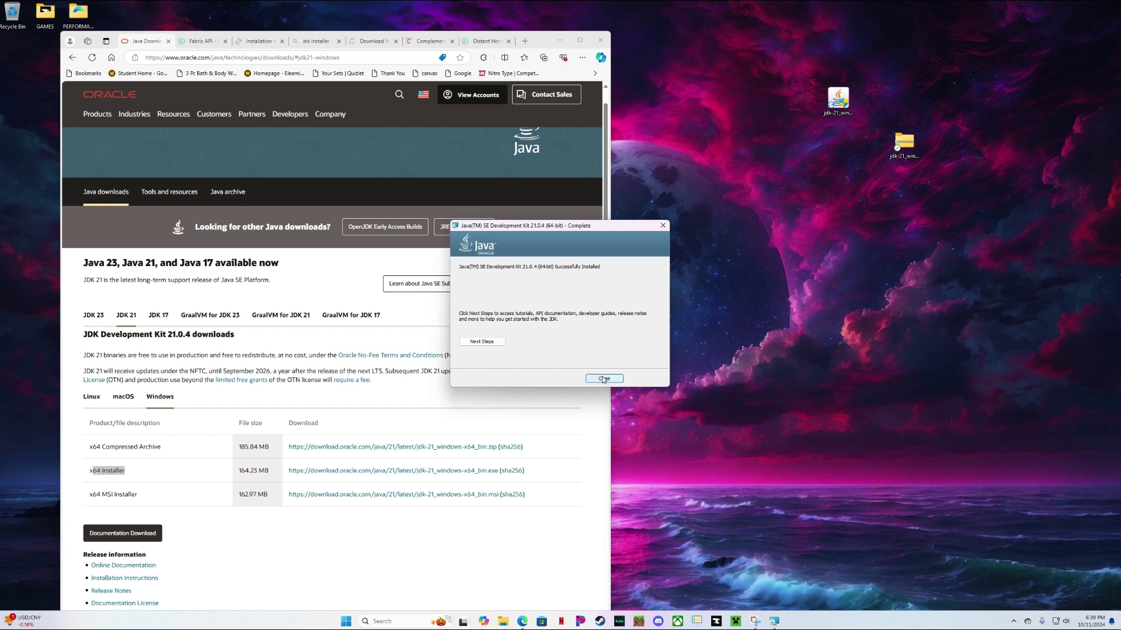
click(604, 379)
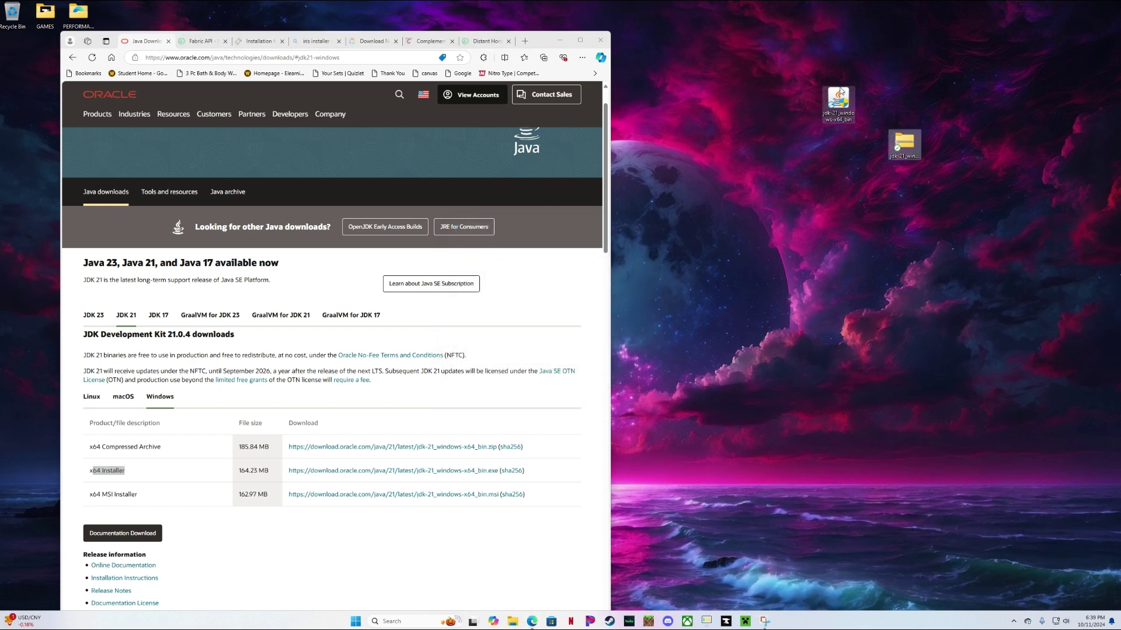
- Move the jdk-21 icons to the desktop's top-right and return to the Fabric API page
drag(904, 140, 995, 39)
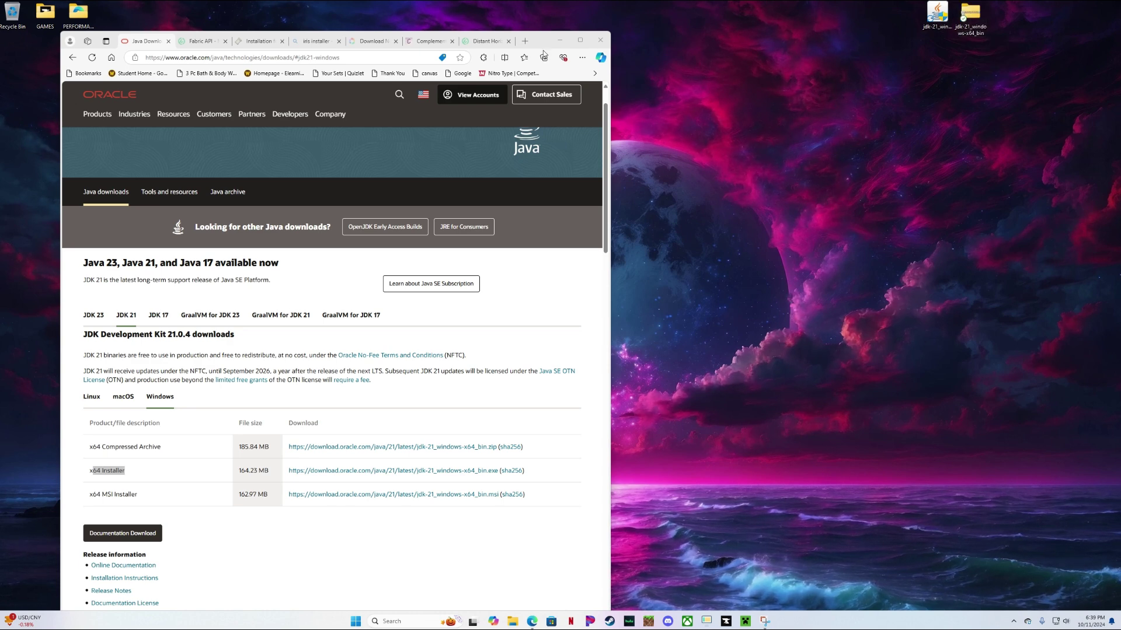
drag(549, 38, 747, 27)
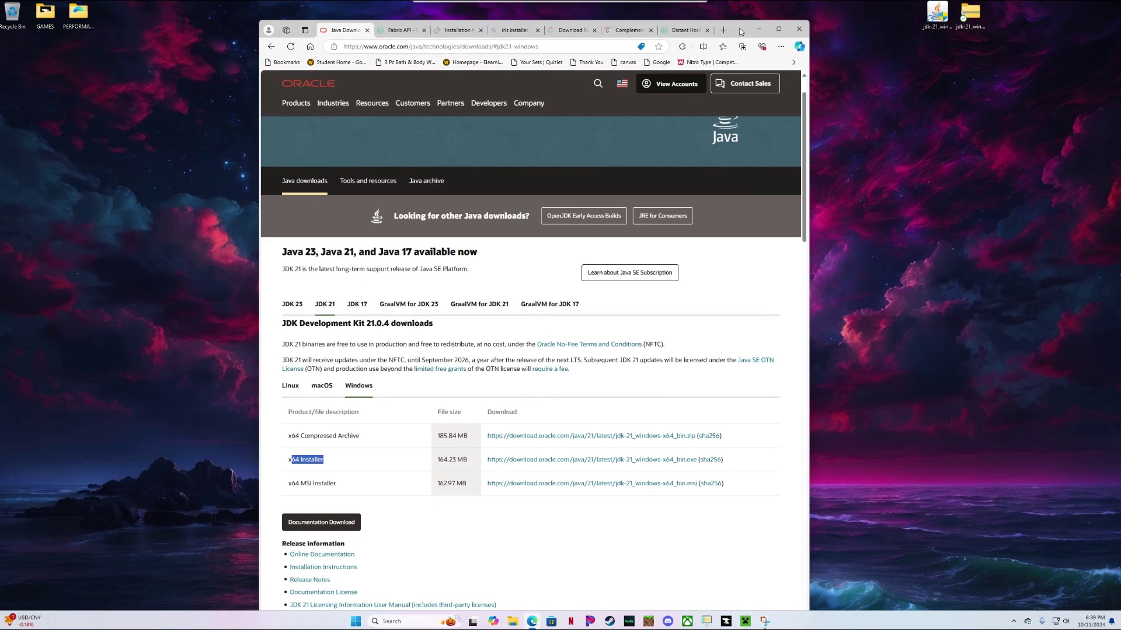
click(400, 31)
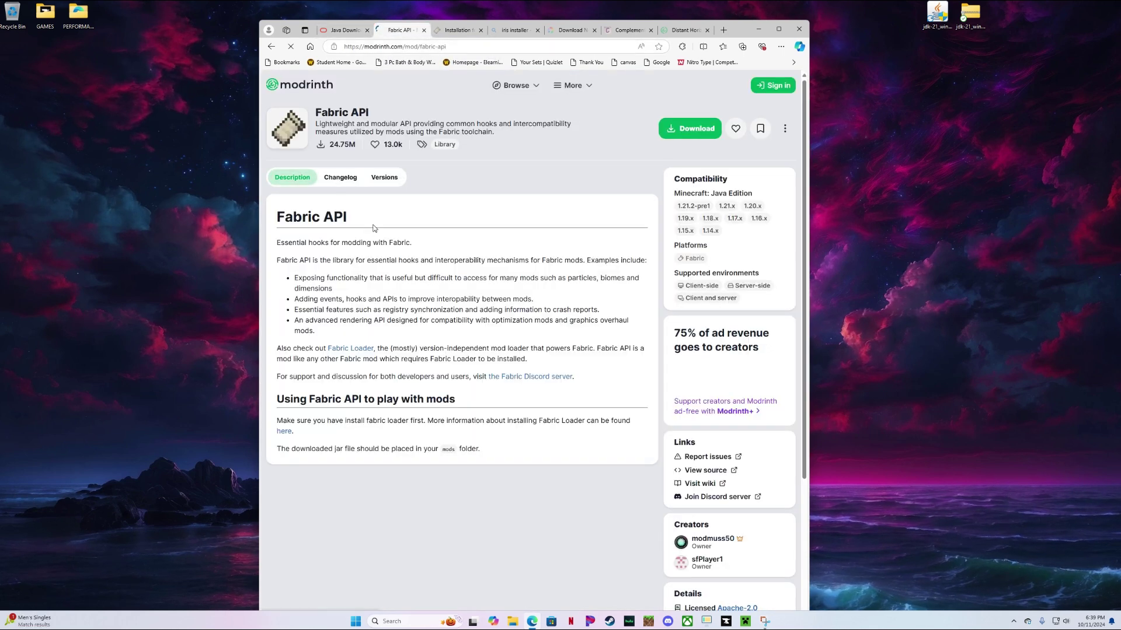
- Download Fabric API 0.105.0+1.21.1 from the Versions list and keep the flagged jar
click(381, 181)
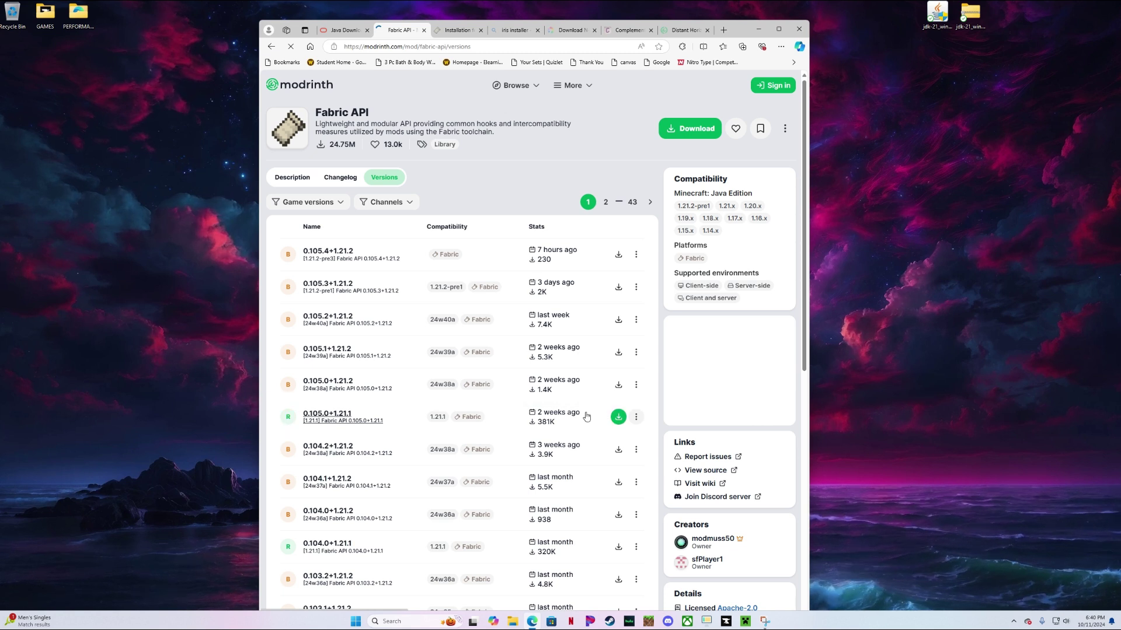
click(618, 417)
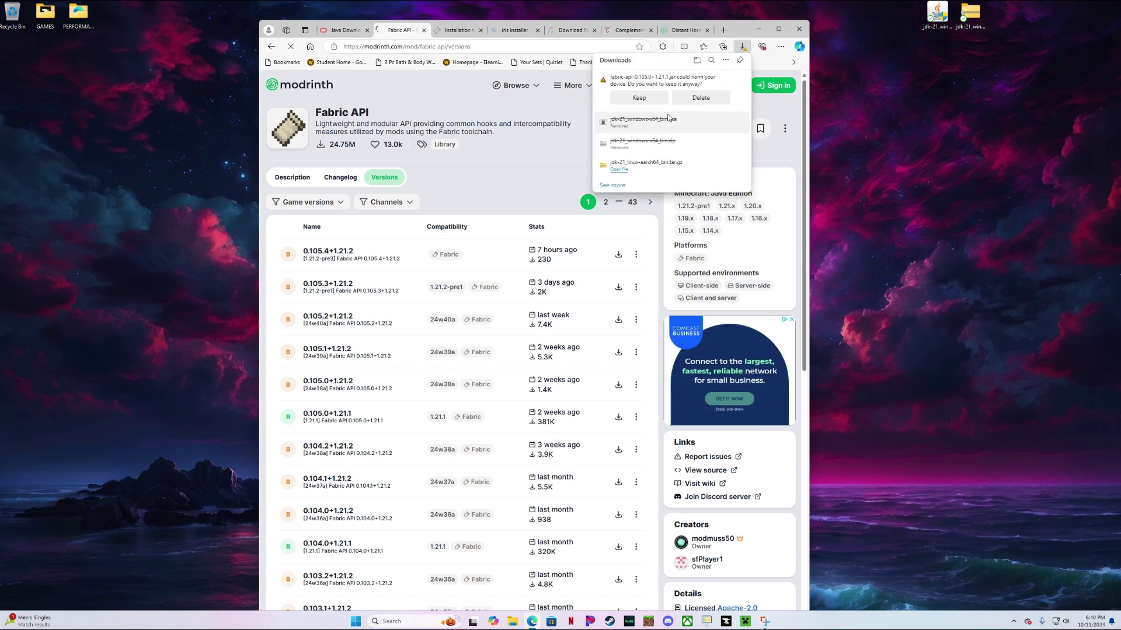
click(658, 102)
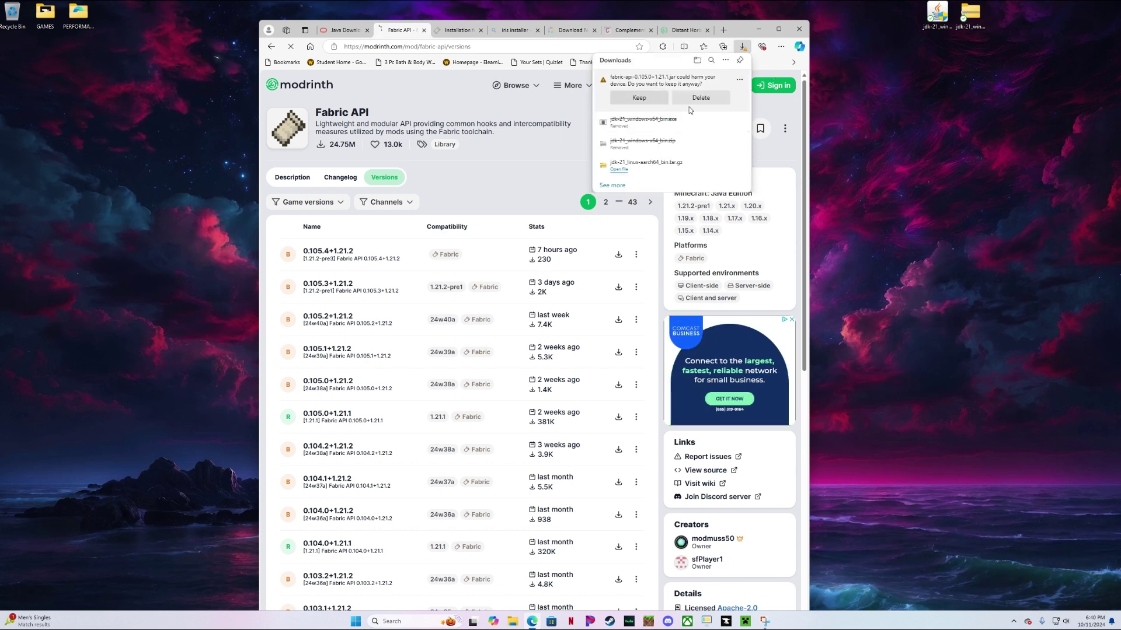
click(677, 126)
- Move the fabric-api jar from Downloads onto the desktop, then go to the Fabric installation page
click(713, 80)
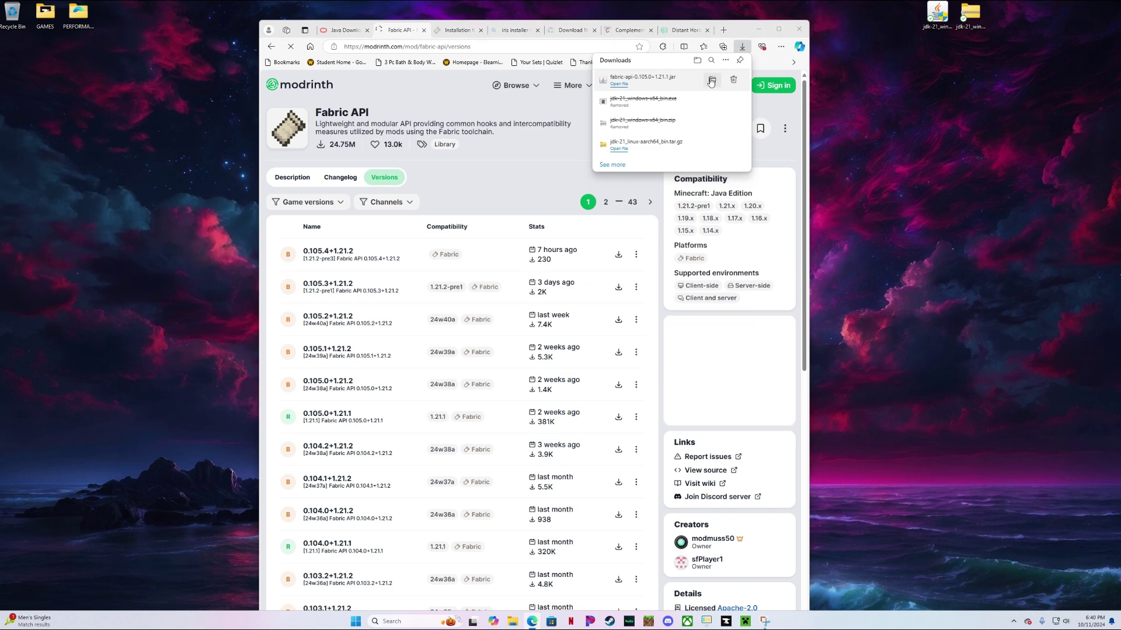
click(899, 168)
key(ctrl+v)
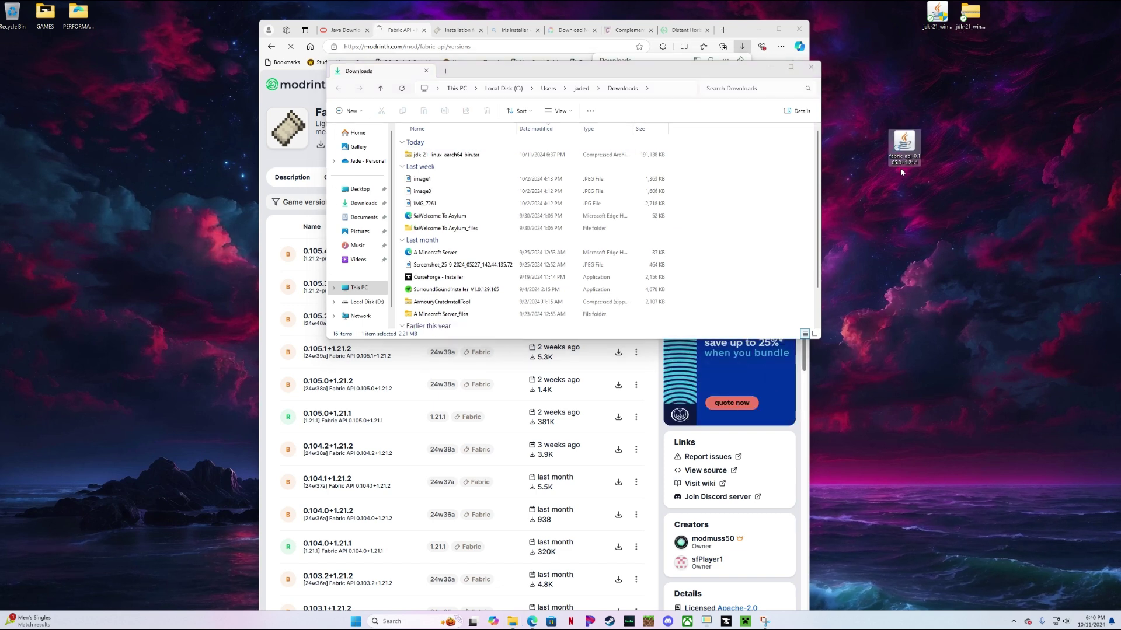
click(810, 68)
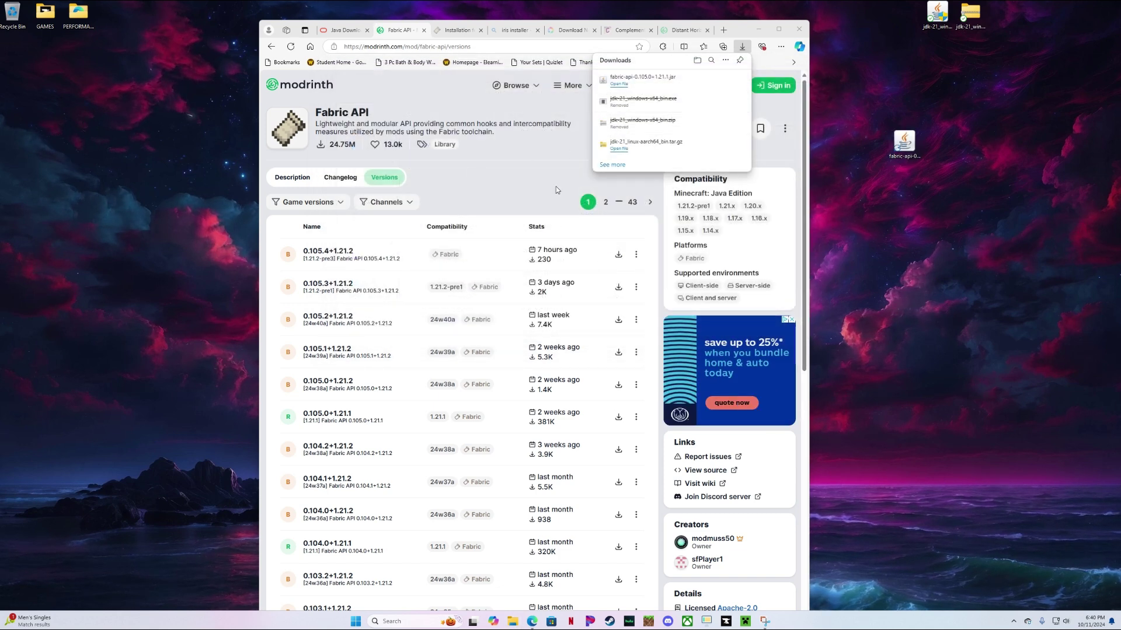
click(452, 30)
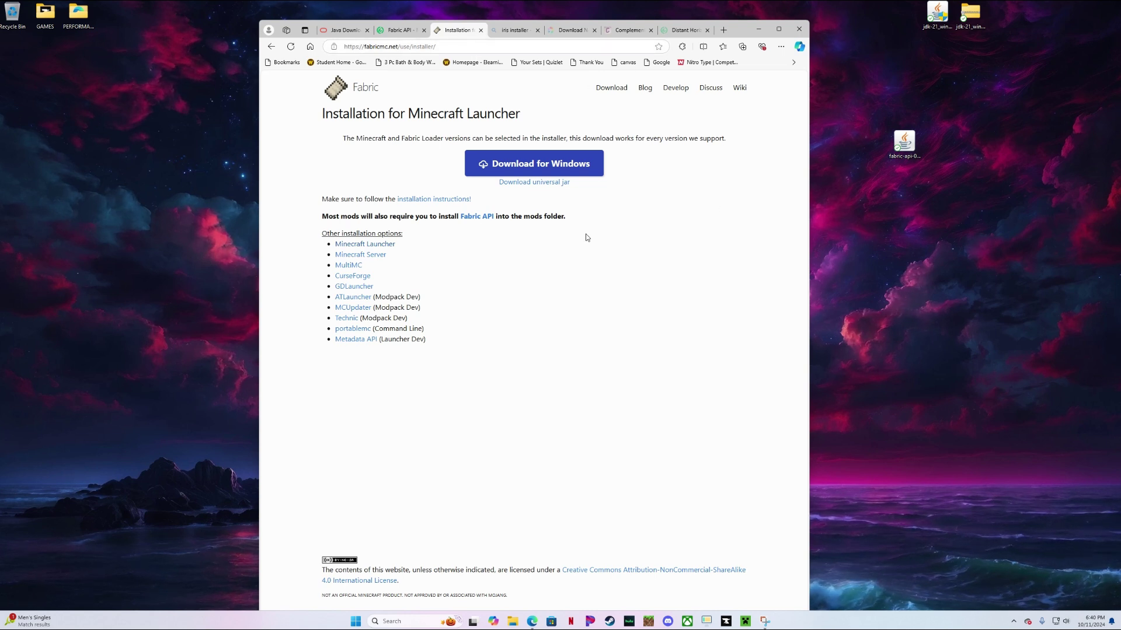
- Download and keep fabric-installer-1.0.1.jar, then move it from Downloads onto the desktop
click(537, 183)
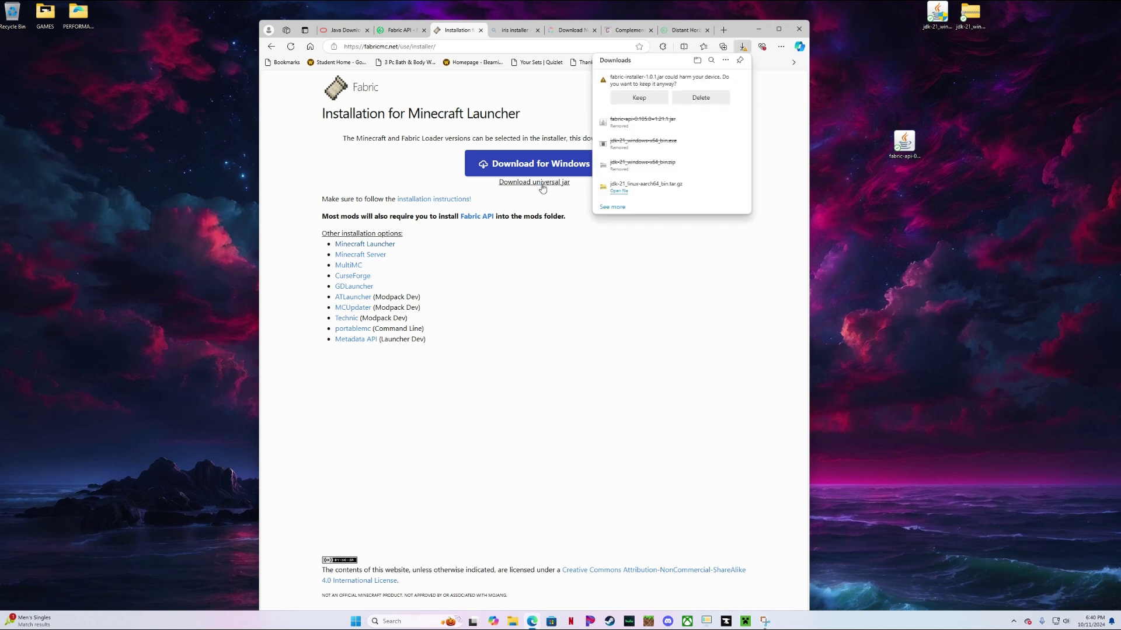
click(639, 98)
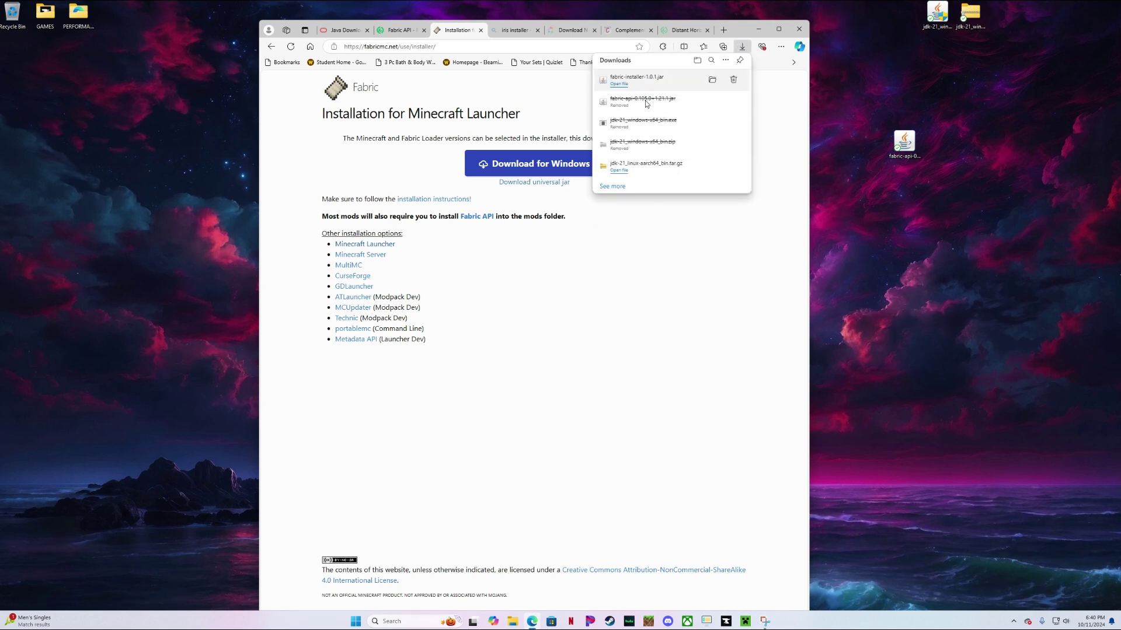
click(712, 79)
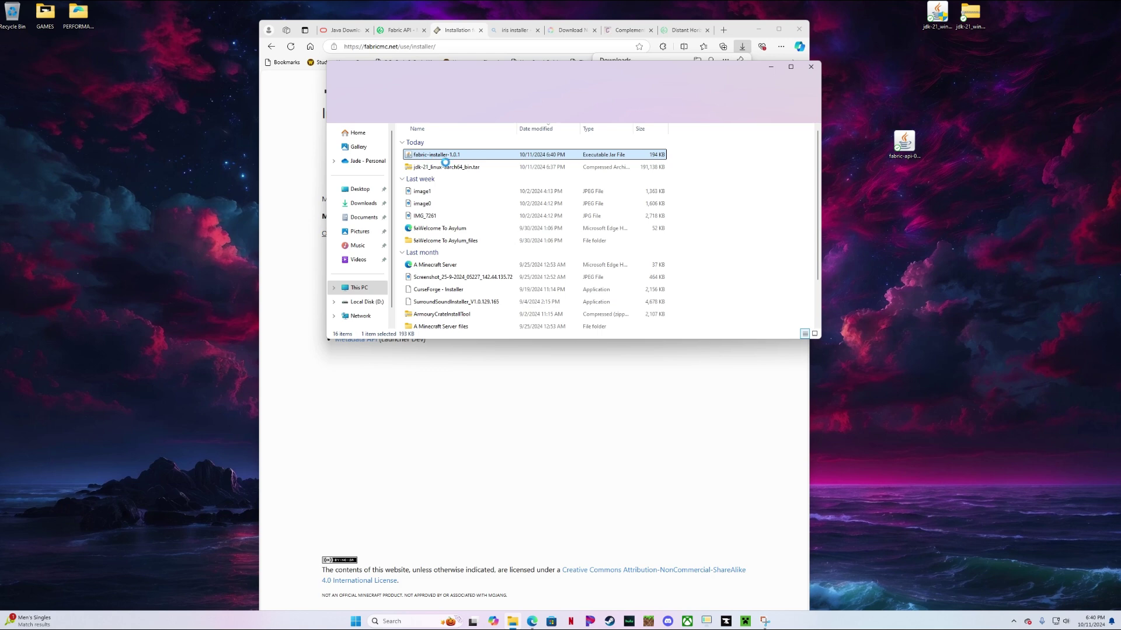
drag(458, 162, 930, 124)
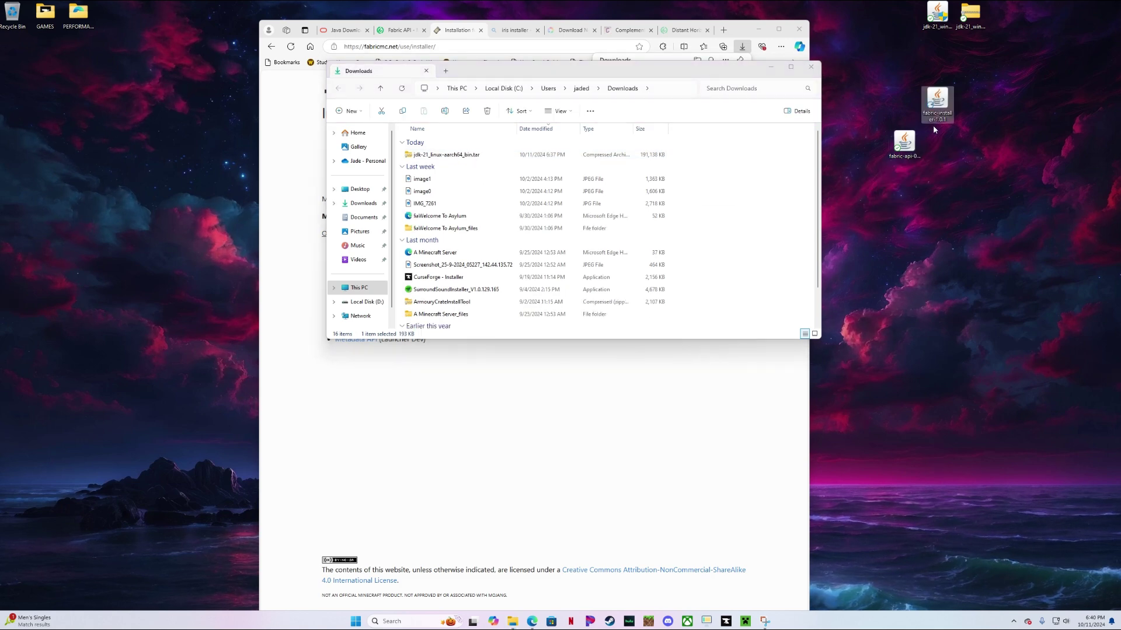
click(811, 67)
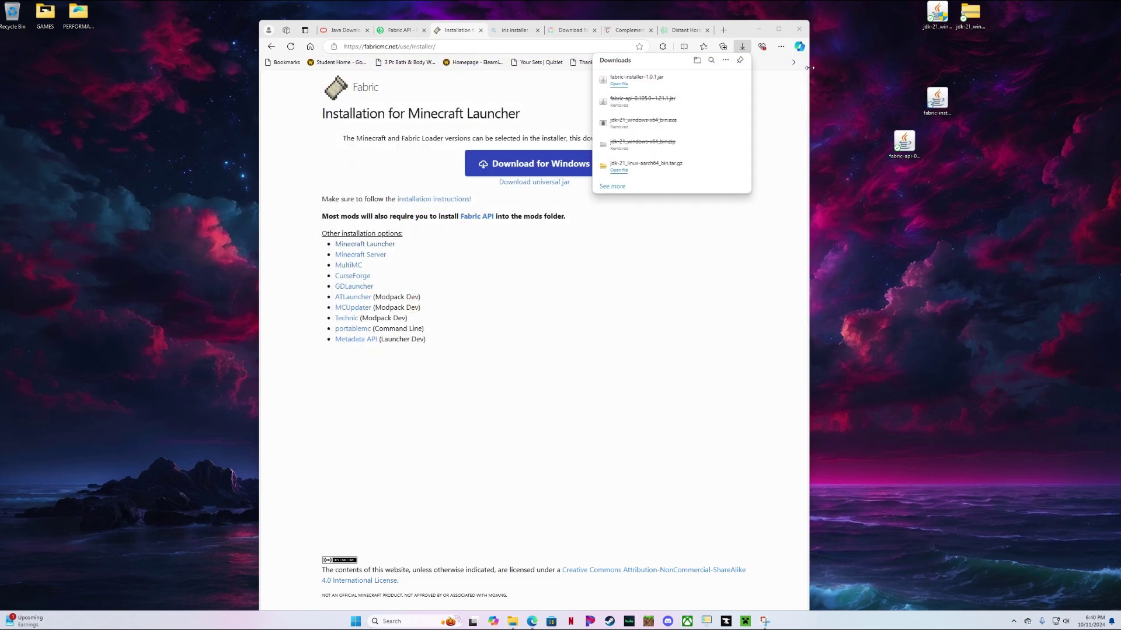
click(502, 32)
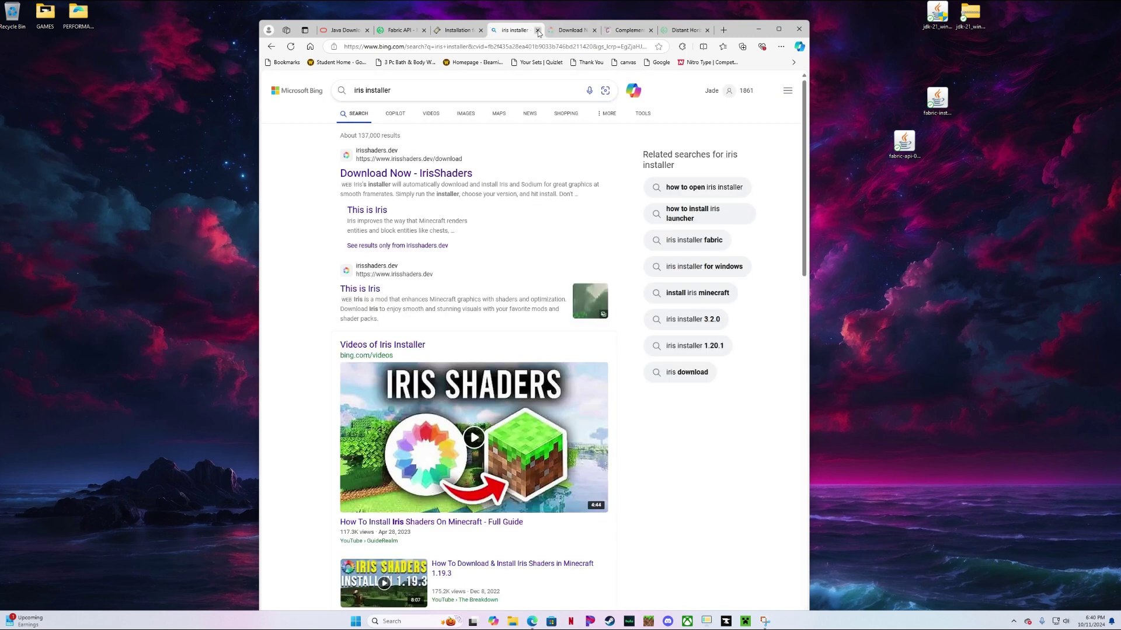
- Download the Iris installer 3.2.1 universal jar and move it from Downloads onto the desktop
click(537, 31)
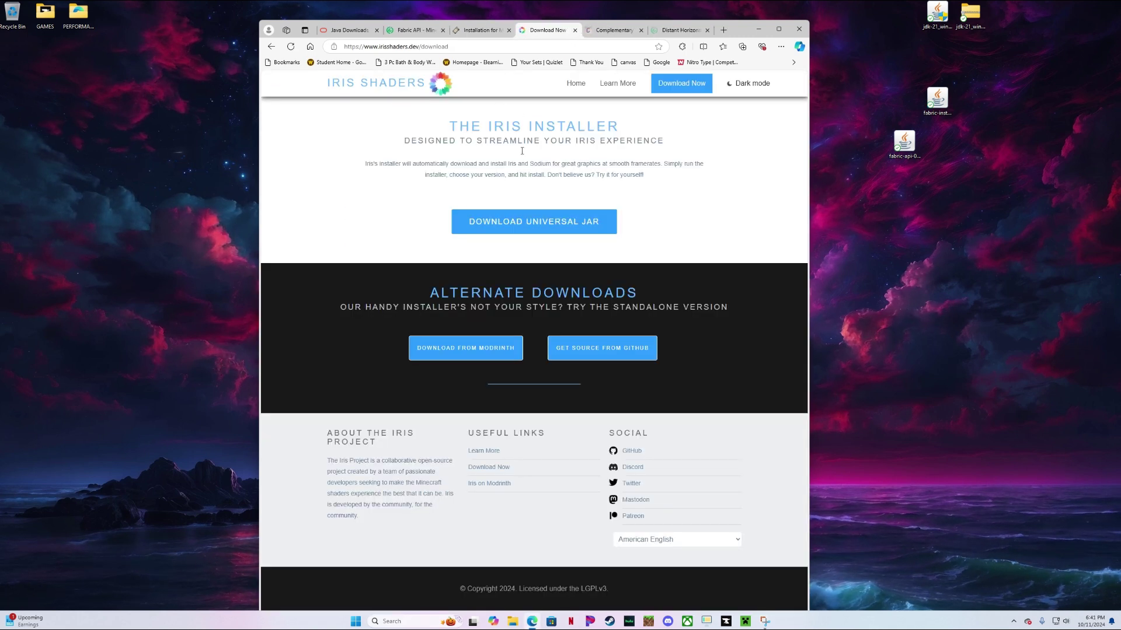
click(564, 222)
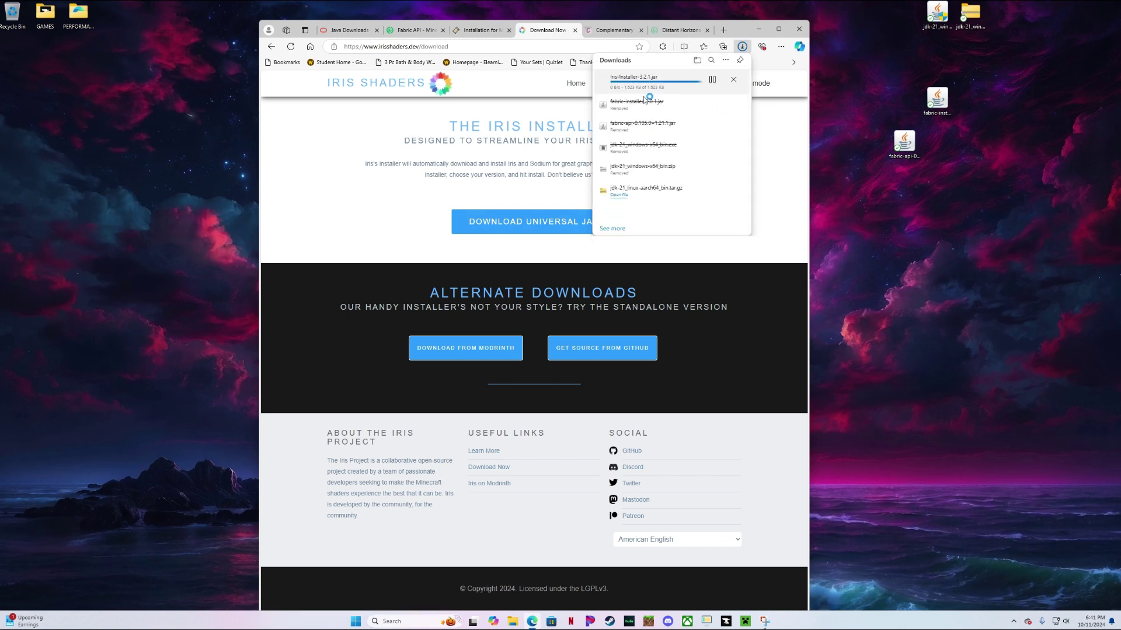
click(712, 80)
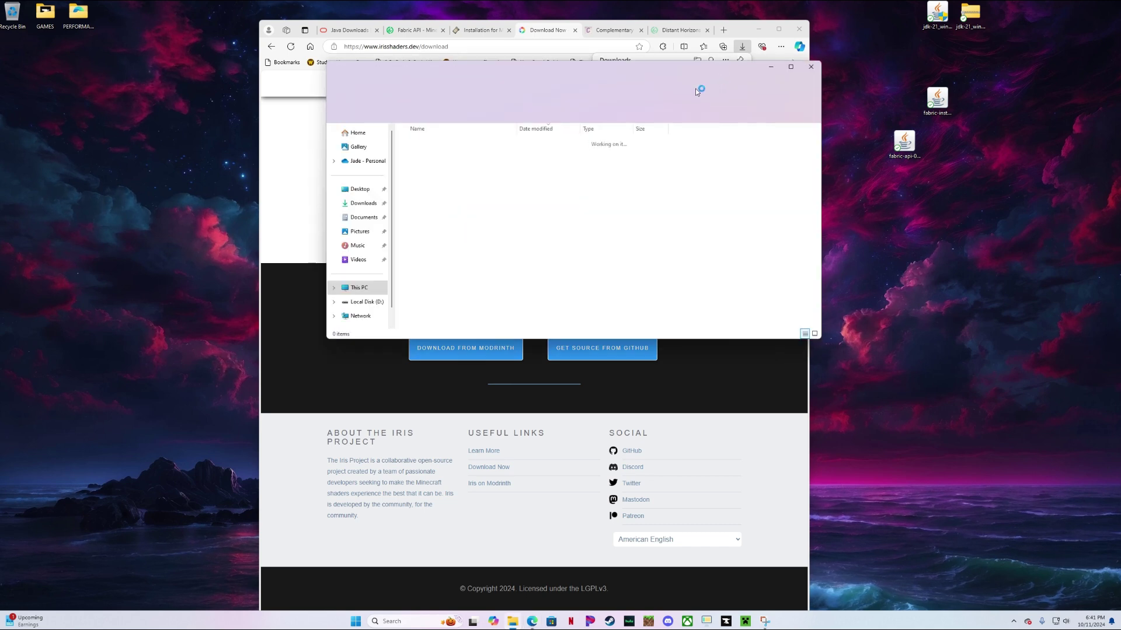
drag(487, 160, 936, 149)
click(809, 69)
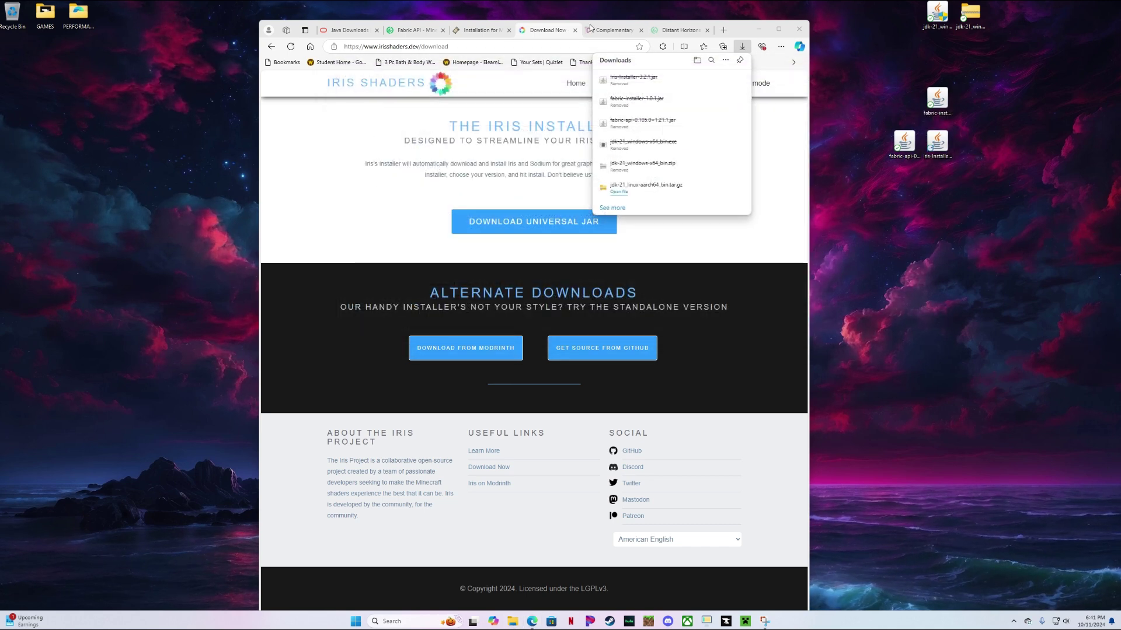
click(658, 31)
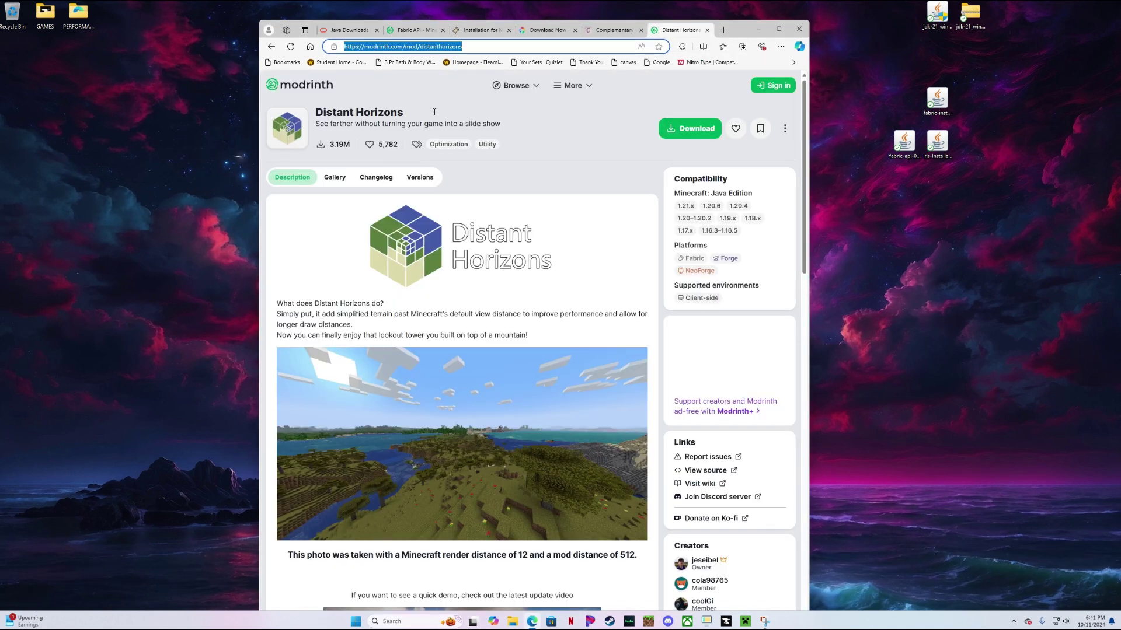
- Download and keep the Distant Horizons 2.2.1-a-1.21.1 jar, then move it onto the desktop
click(417, 178)
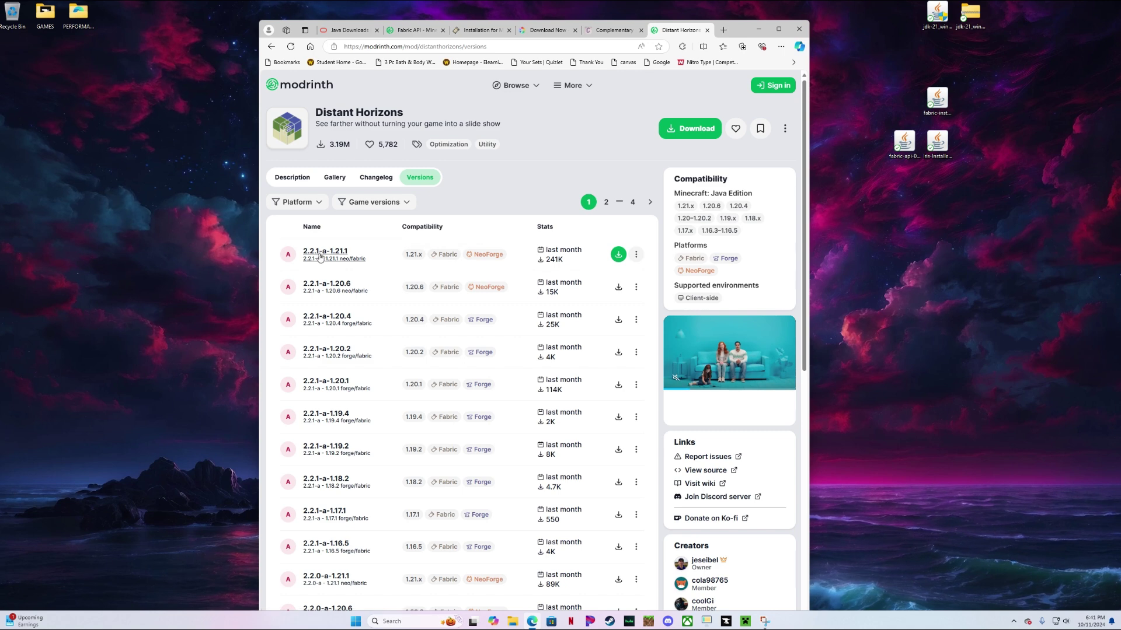
click(617, 255)
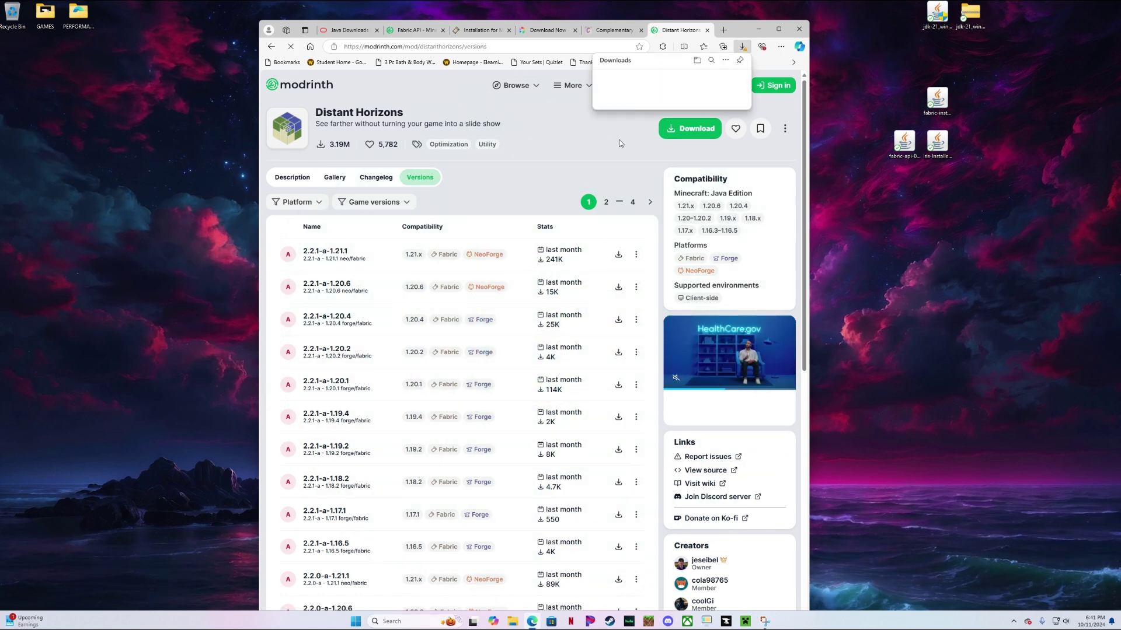
click(639, 97)
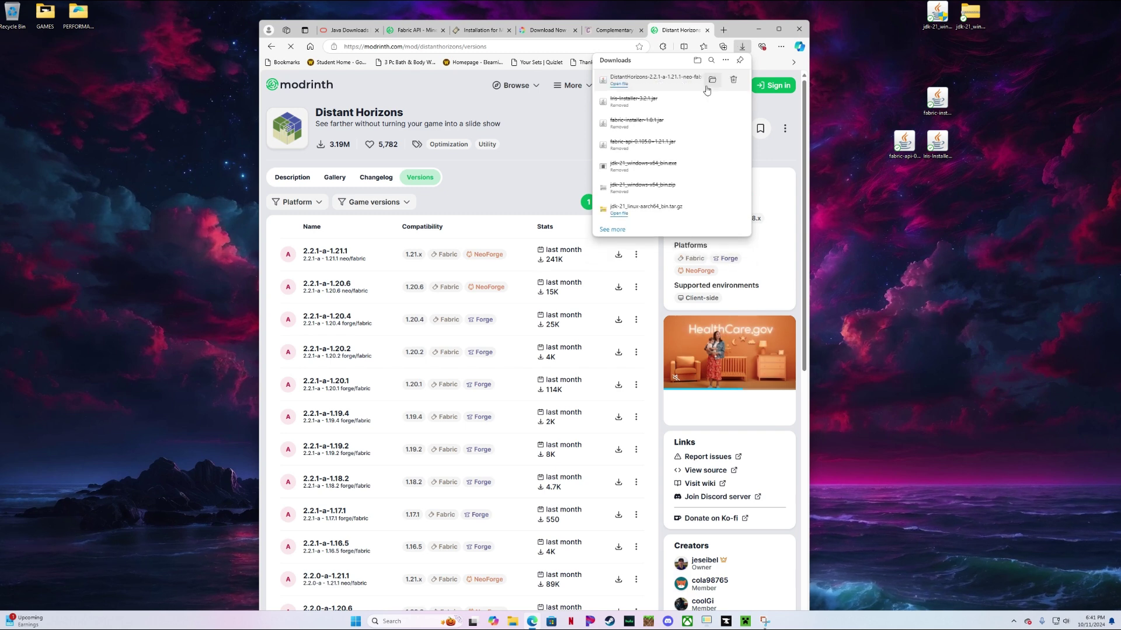
click(712, 81)
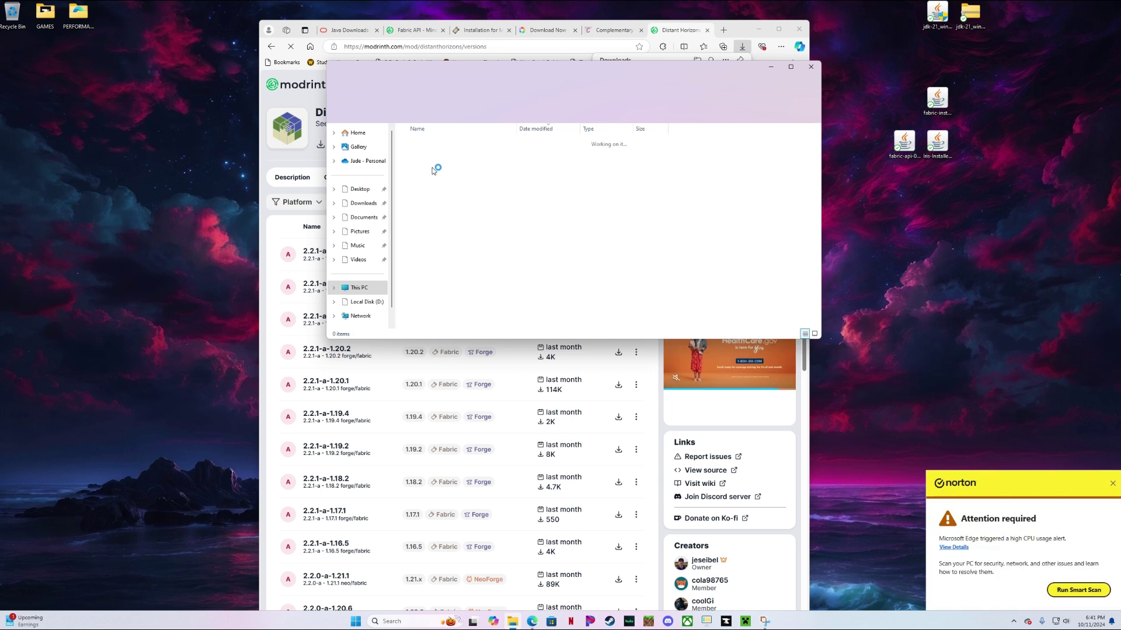
click(1114, 488)
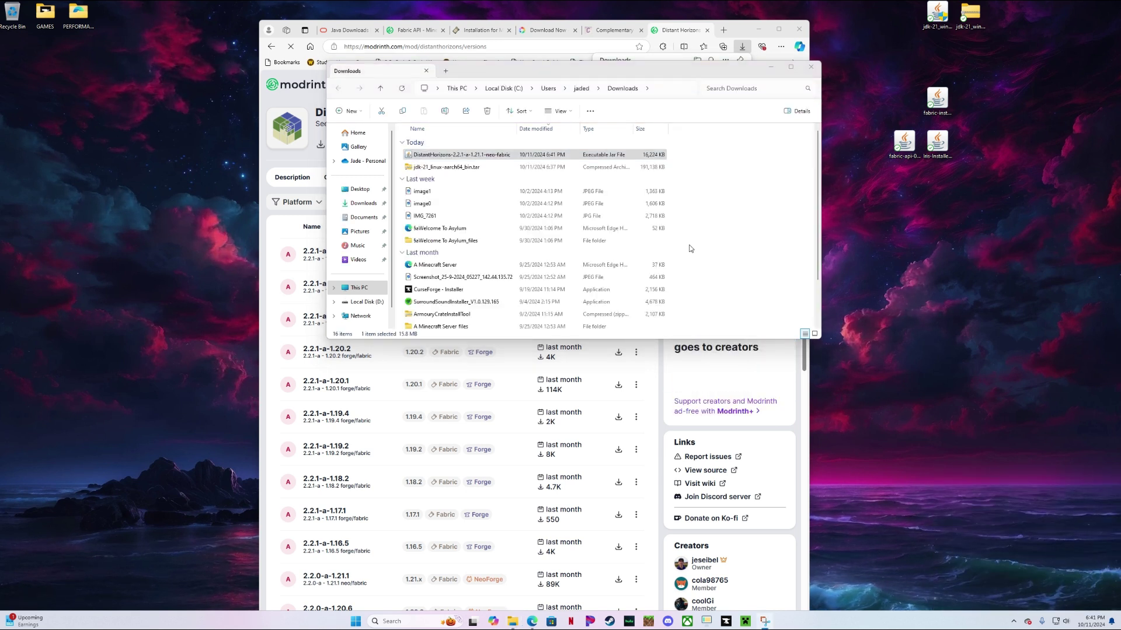
drag(478, 156, 956, 131)
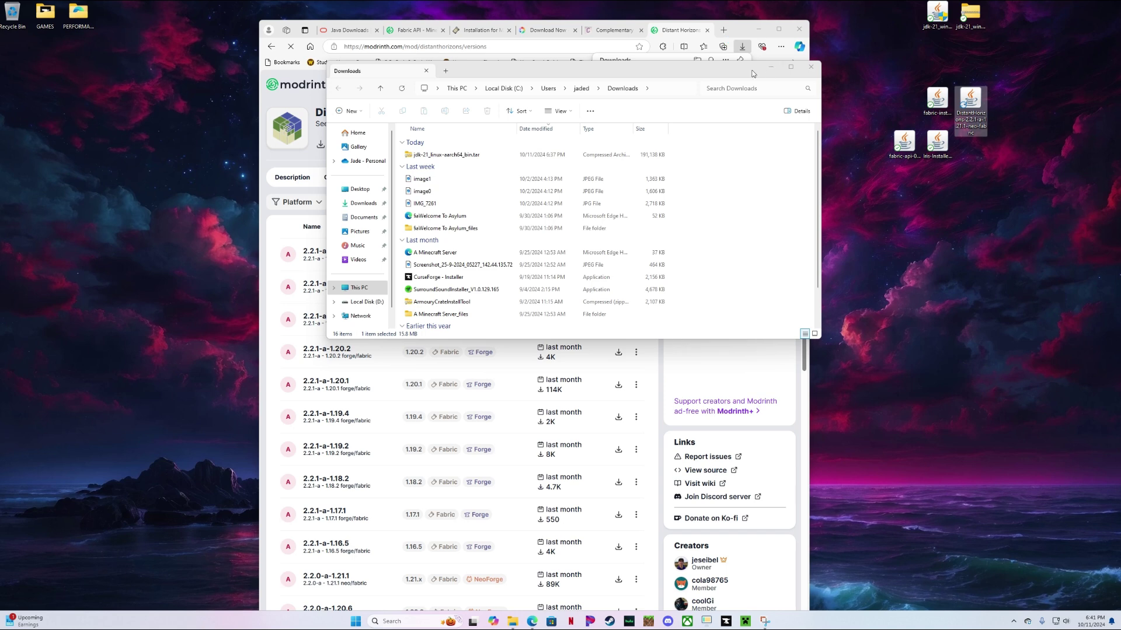
click(814, 72)
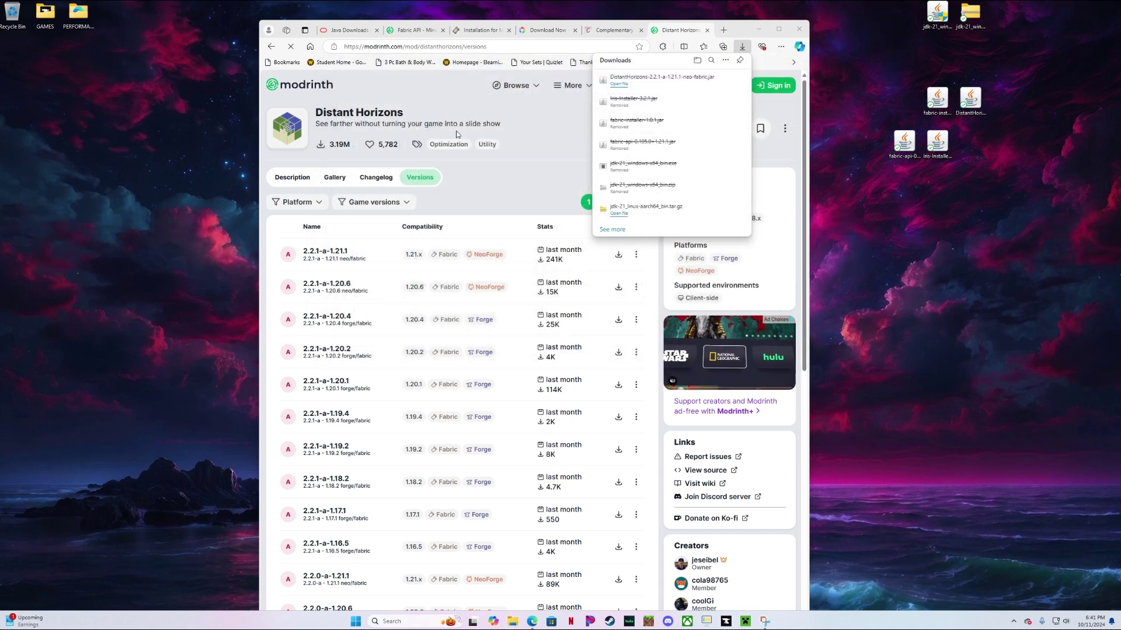
- Switch to the Complementary Shaders page and close the Installation, Iris, Fabric API and Java tabs
click(616, 31)
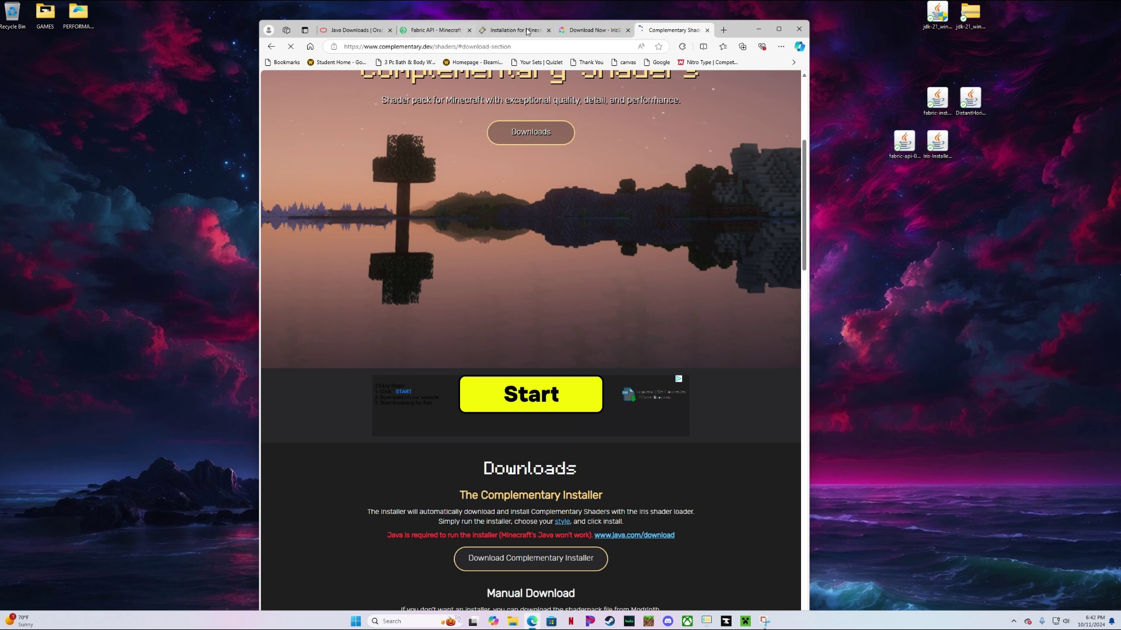
click(548, 29)
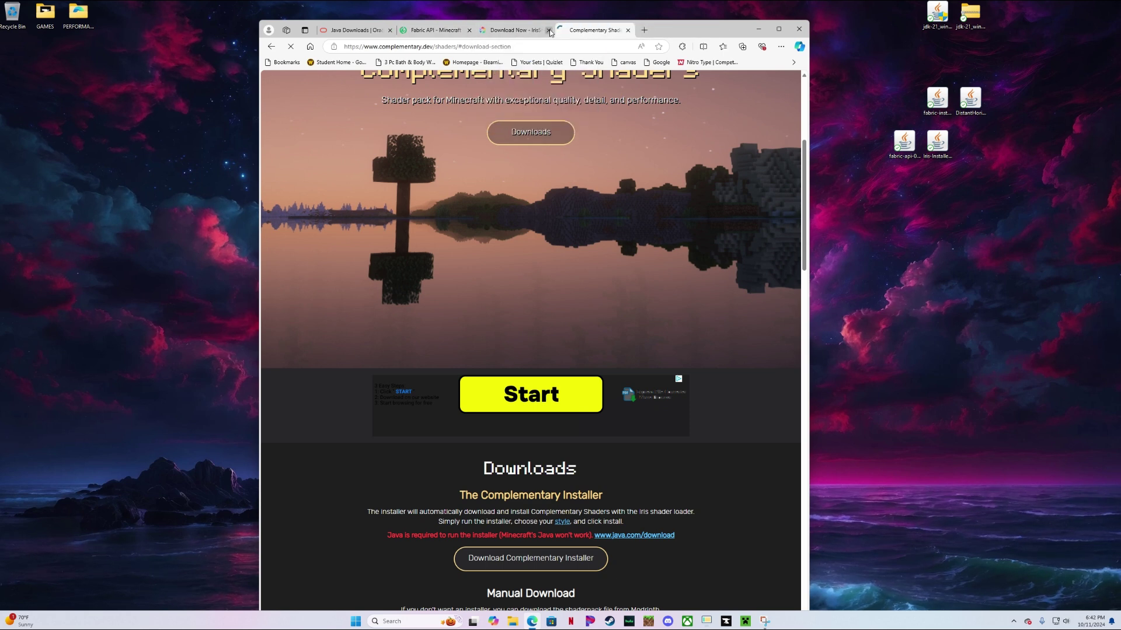
click(549, 30)
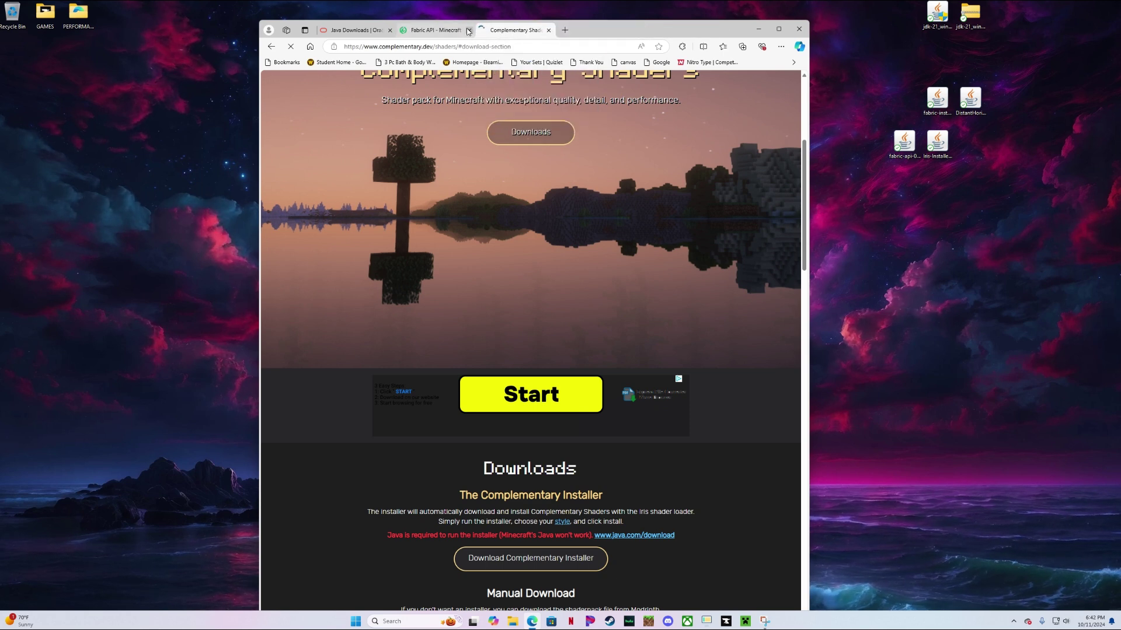
click(391, 29)
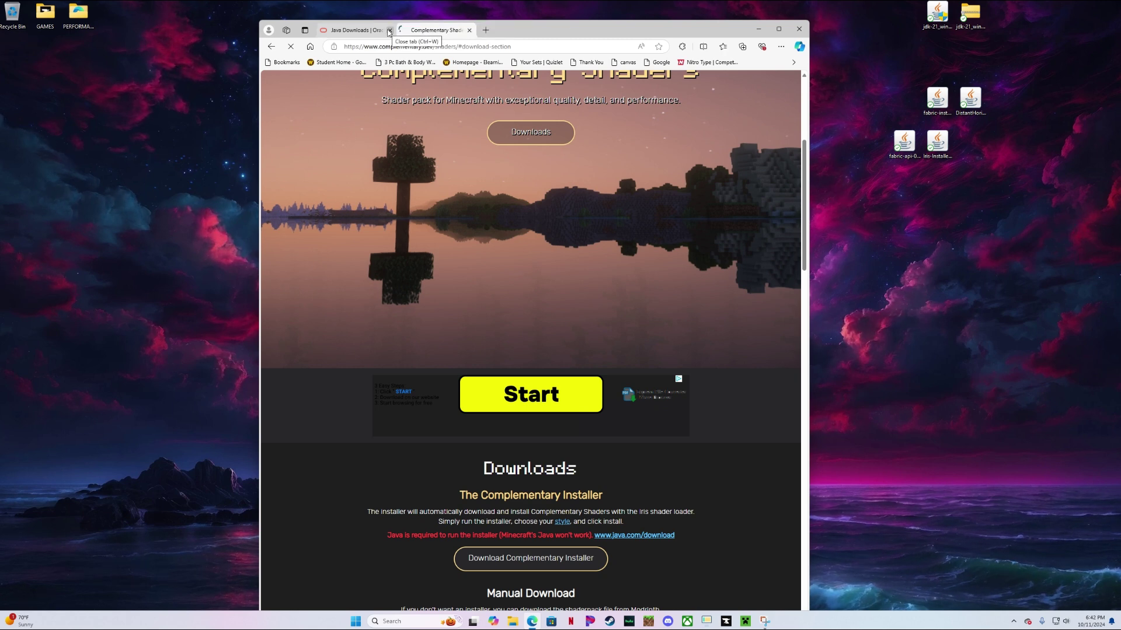
click(390, 30)
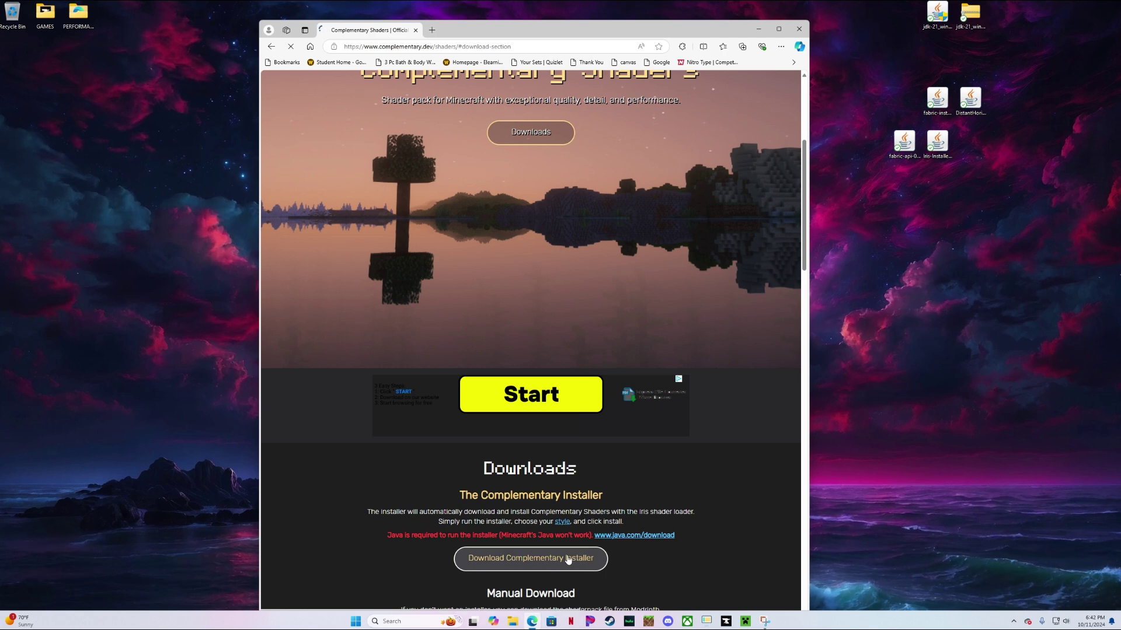
- Download the Complementary installer, move it onto the desktop, and close Edge
click(545, 560)
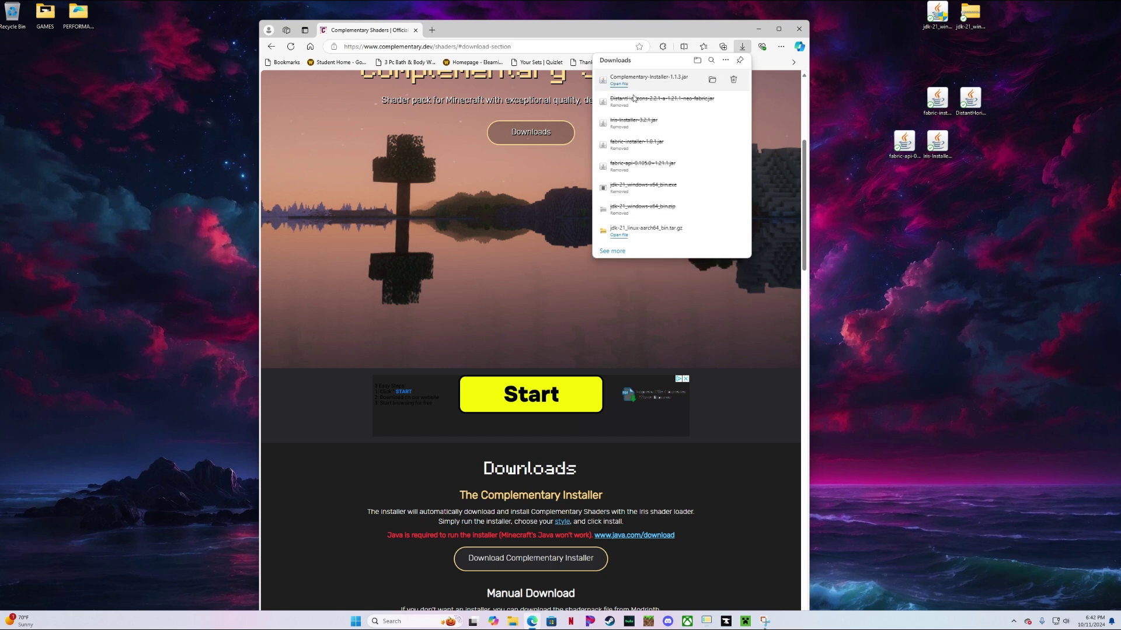
click(712, 80)
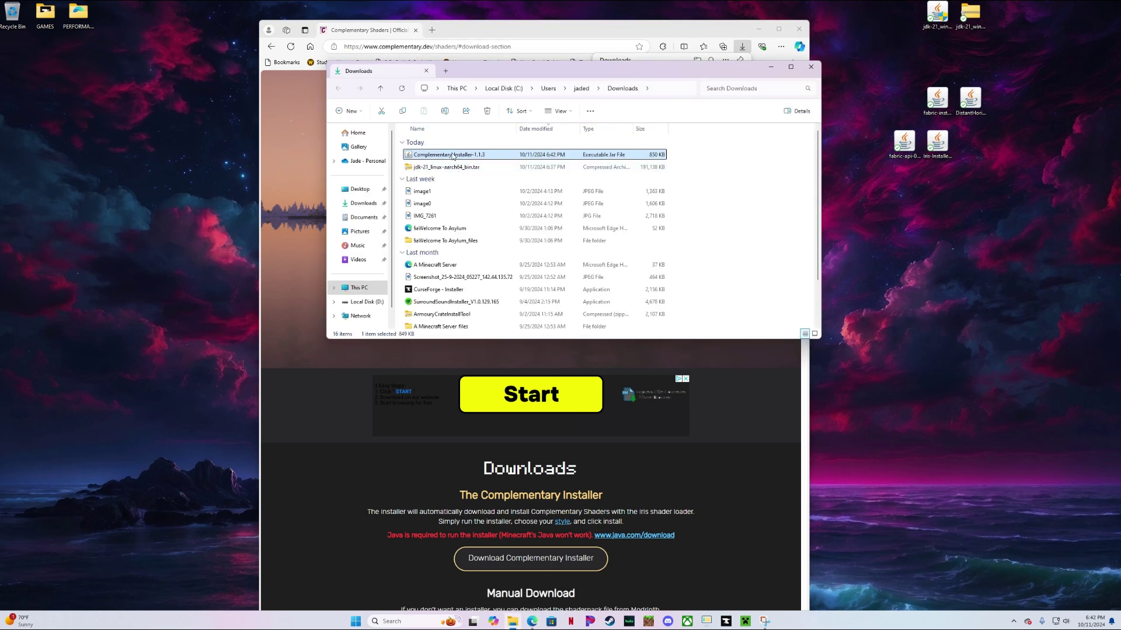
drag(454, 155, 884, 225)
click(810, 67)
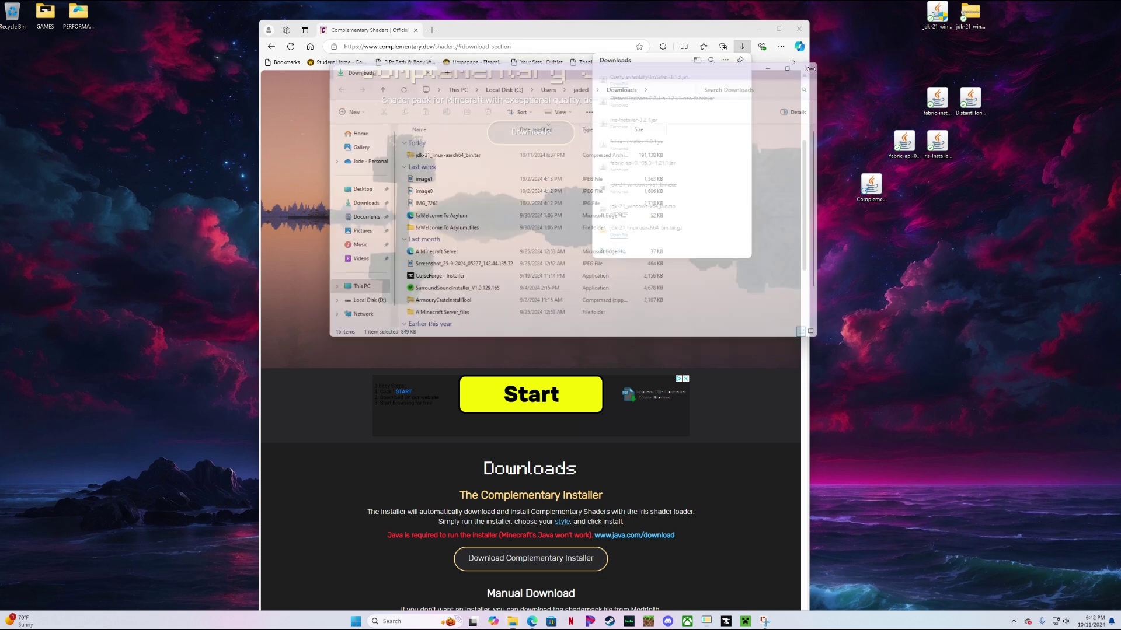
click(798, 34)
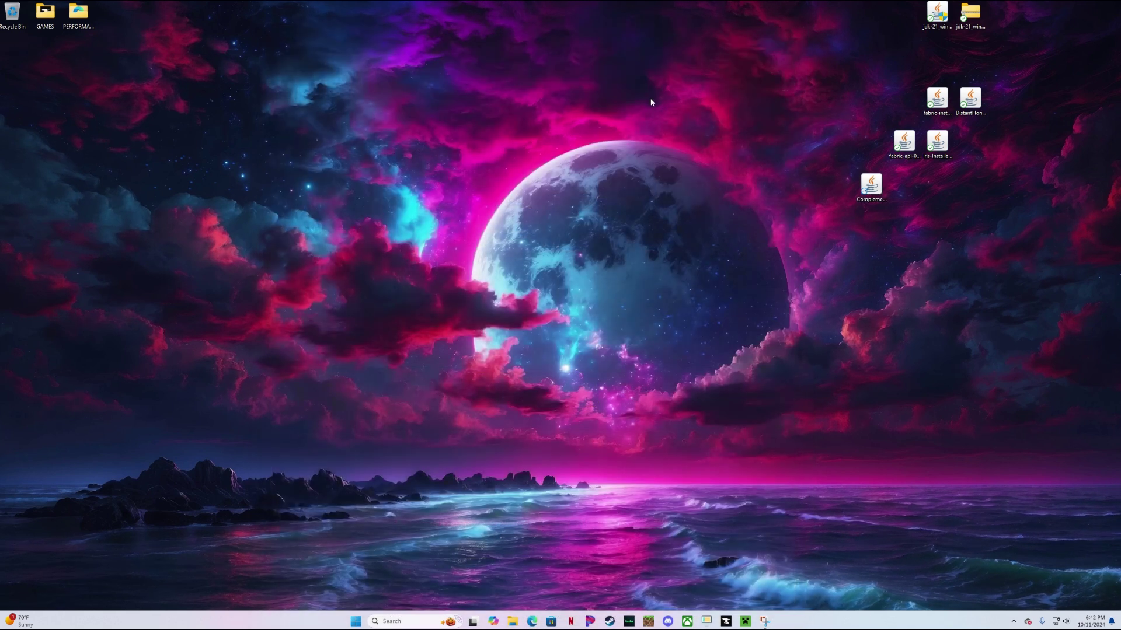
- Line up the Complementary, fabric-api, Iris and fabric installer icons in a row mid-desktop
drag(871, 187, 673, 150)
drag(904, 143, 739, 145)
drag(937, 143, 807, 148)
drag(937, 100, 607, 144)
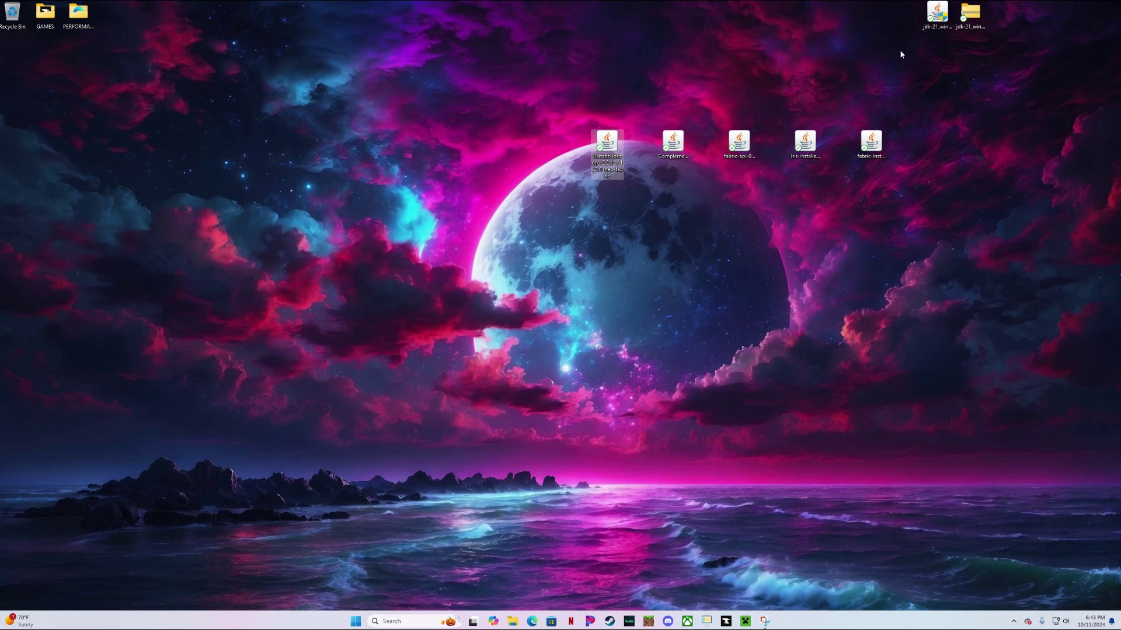
- Set the Iris installer icon apart below the row of mod files and launch it
drag(808, 153, 776, 288)
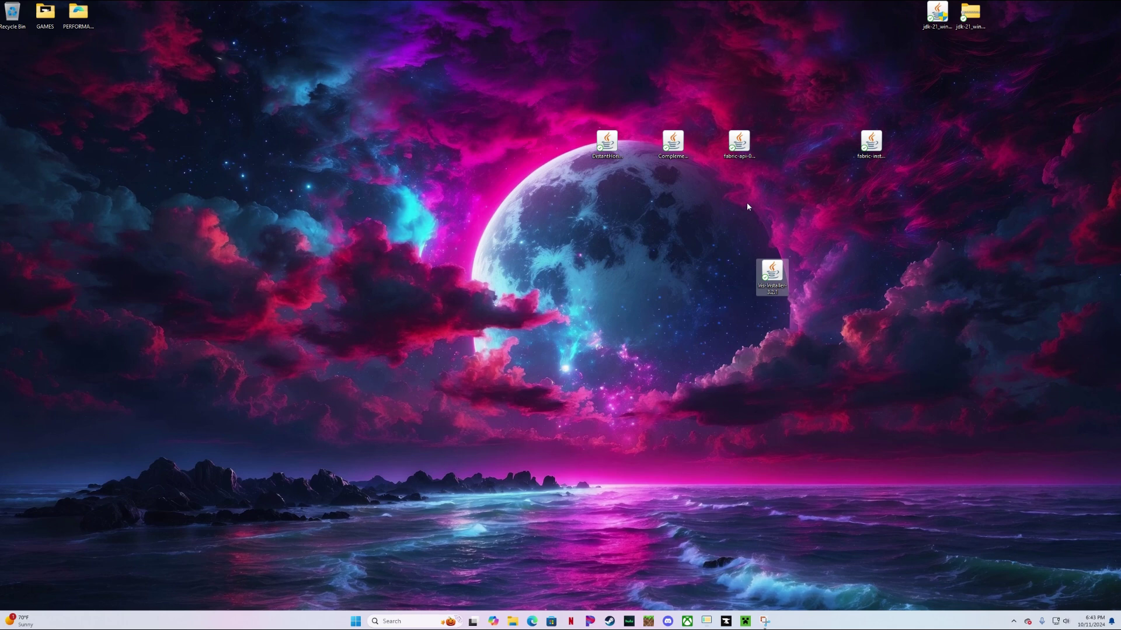
key(Return)
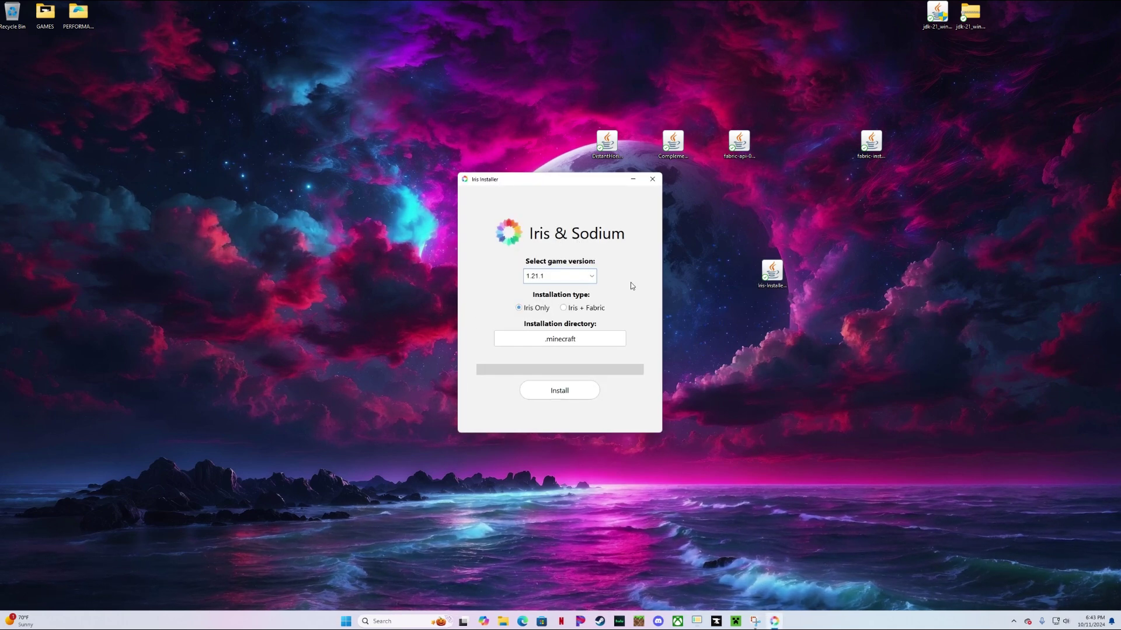
- Install Iris + Fabric for 1.21.1 into .minecraft, close the installer, and move its icon top-right
click(563, 308)
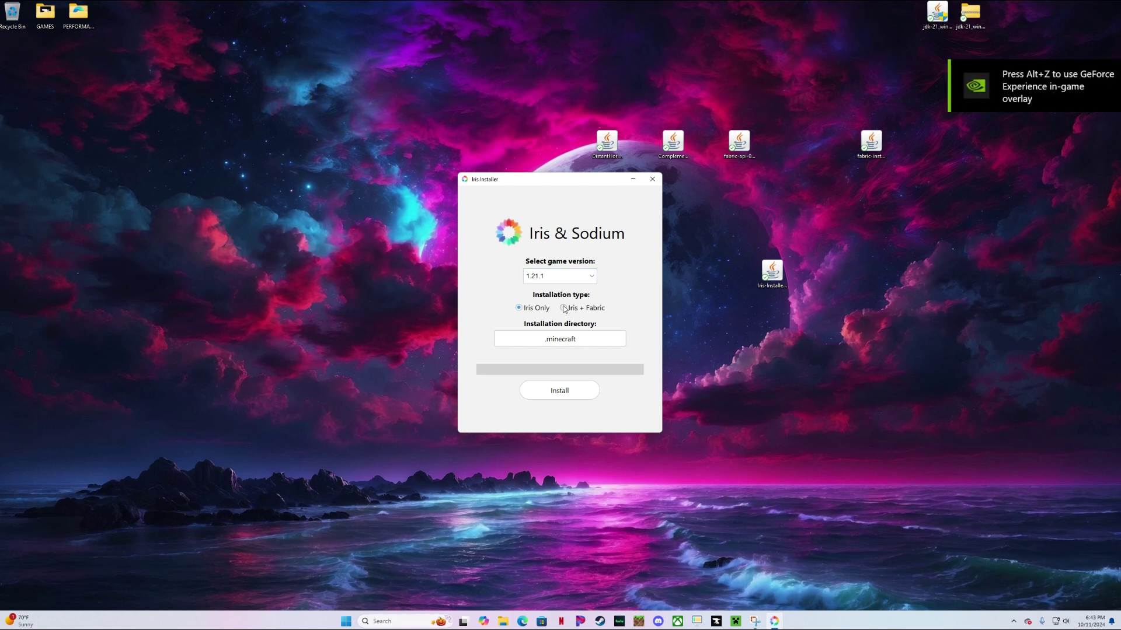
click(558, 383)
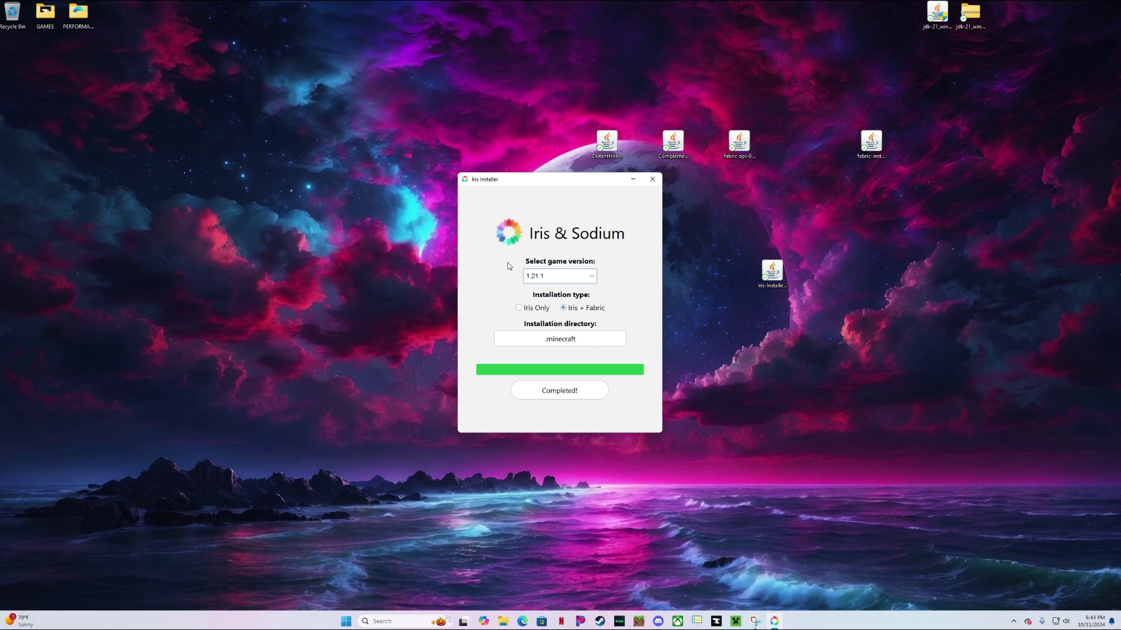
click(652, 180)
drag(774, 273, 1012, 25)
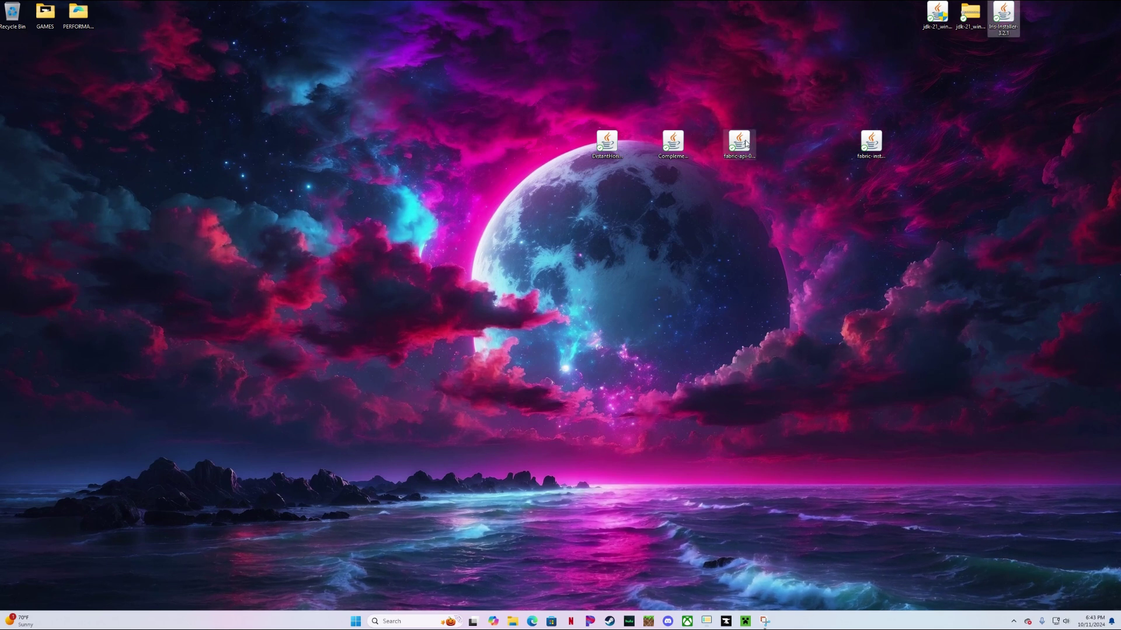
- Install Fabric Loader 0.16.7 for Minecraft 1.21.1 with the Fabric Installer
drag(870, 146, 605, 231)
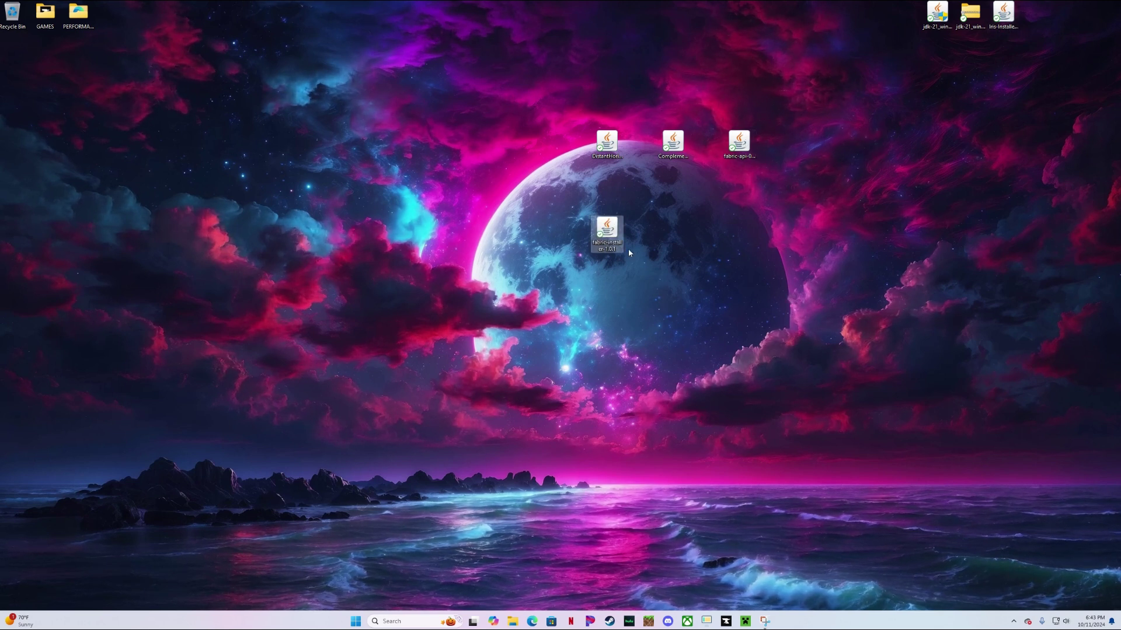
double_click(606, 229)
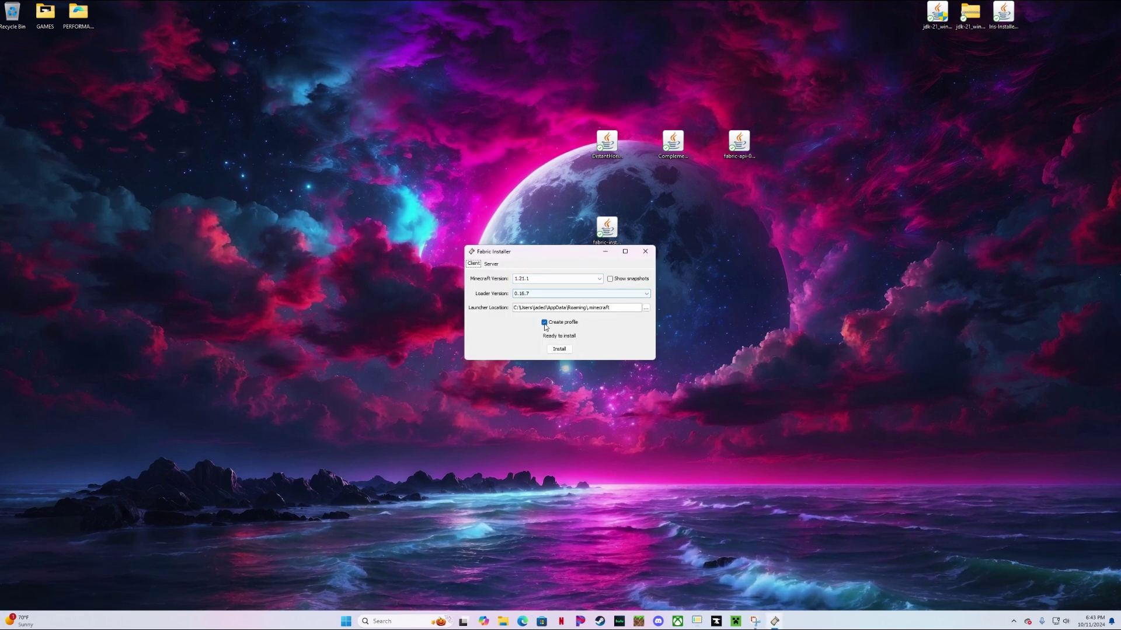
click(559, 349)
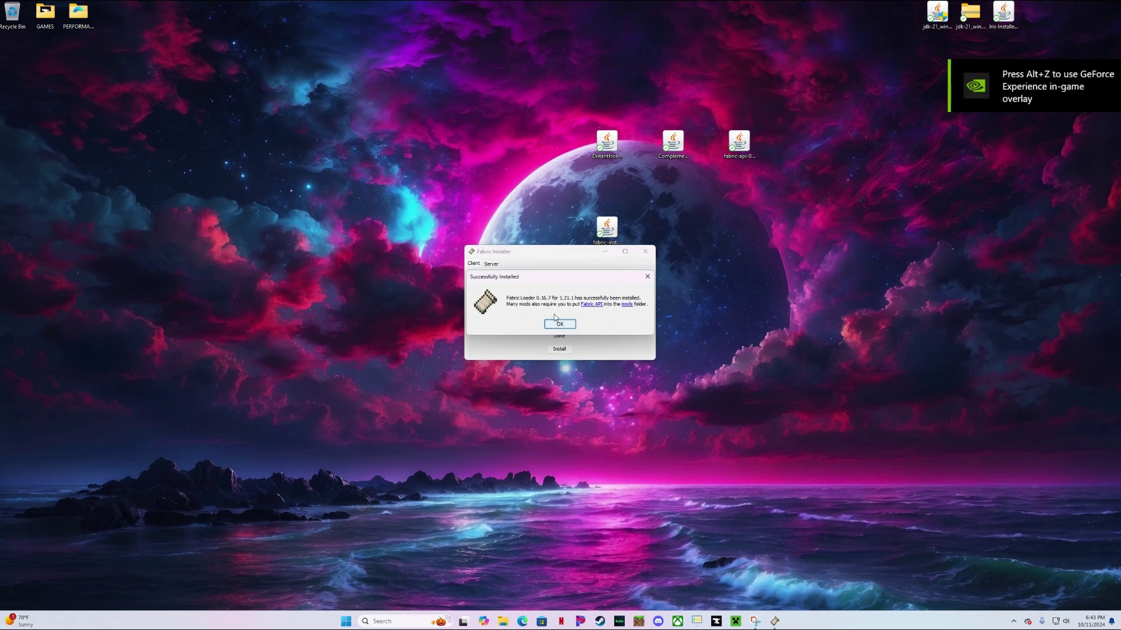
click(551, 325)
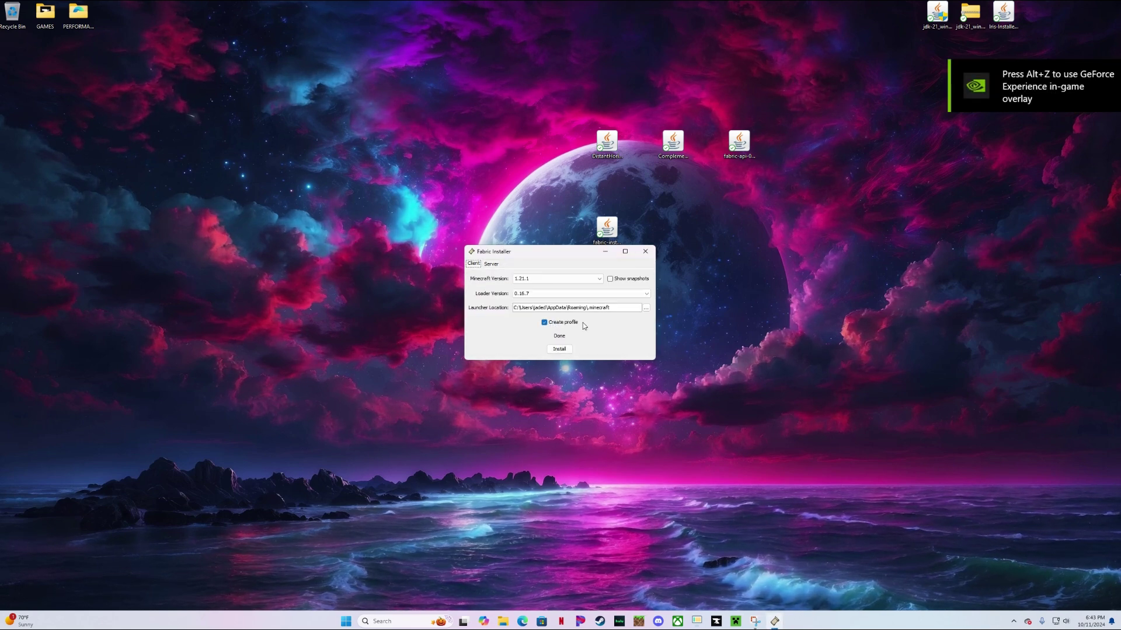
- Close the Fabric Installer, move its jar top-right, and drag the Complementary installer to the desktop centre
click(645, 252)
drag(600, 221, 1041, 17)
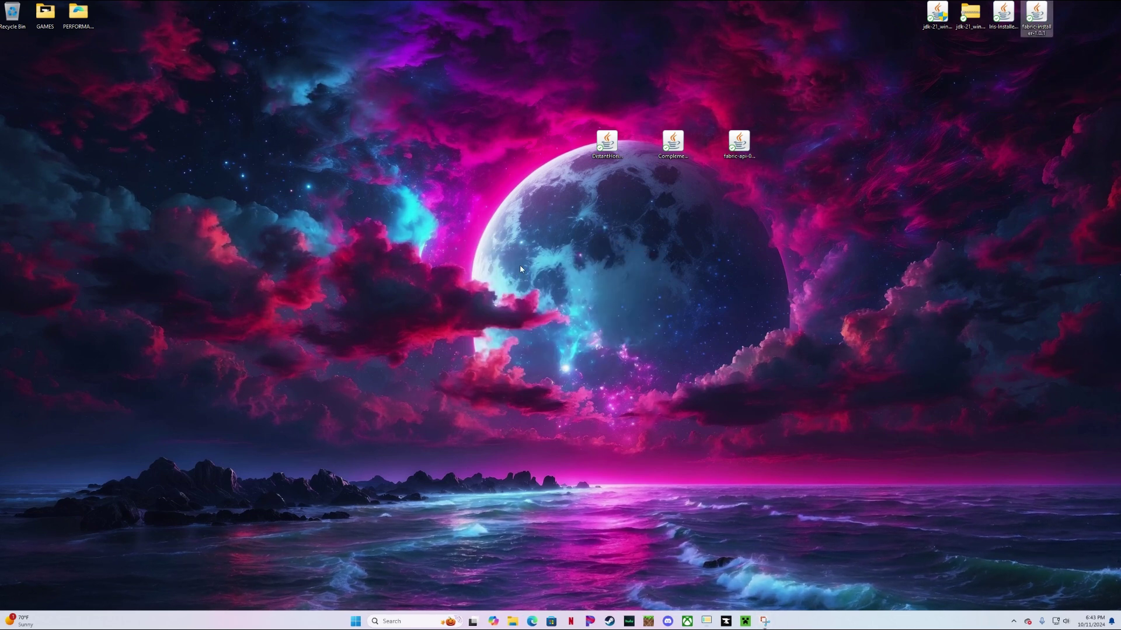
drag(671, 148, 573, 250)
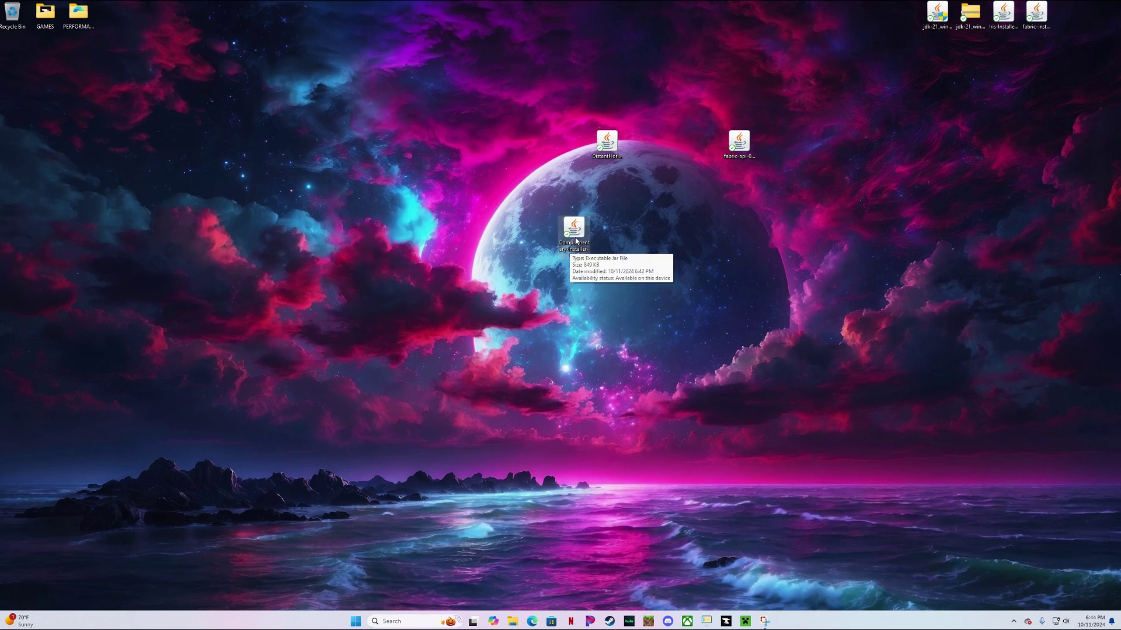
- Run the Complementary installer as a Fabric Install with Euphoria Patches, updating the existing mods folder
double_click(575, 240)
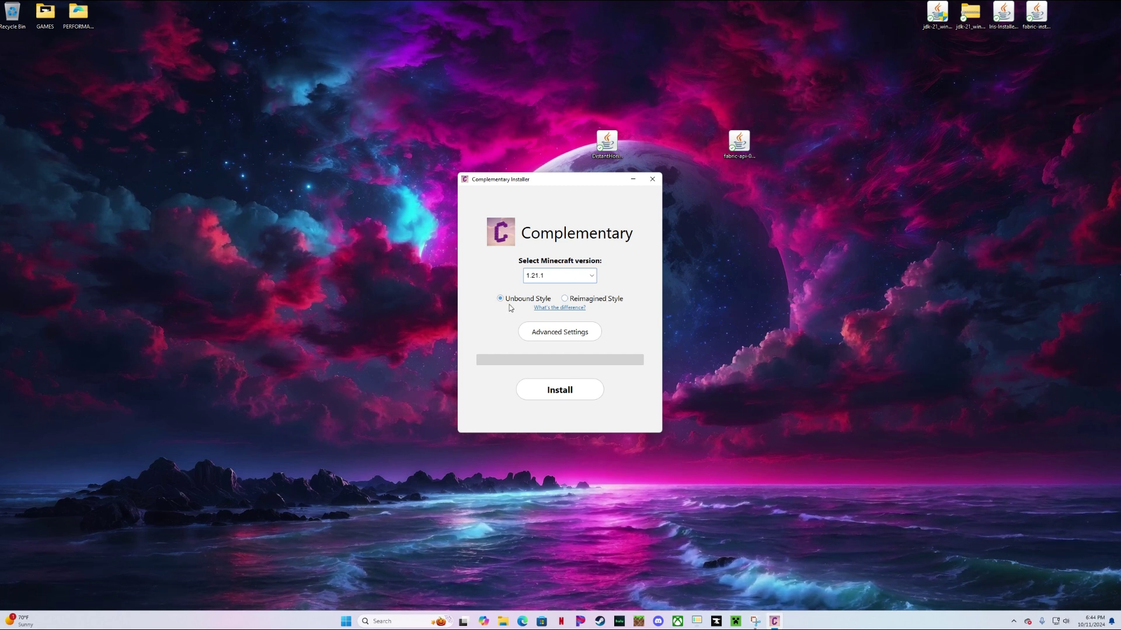
click(558, 332)
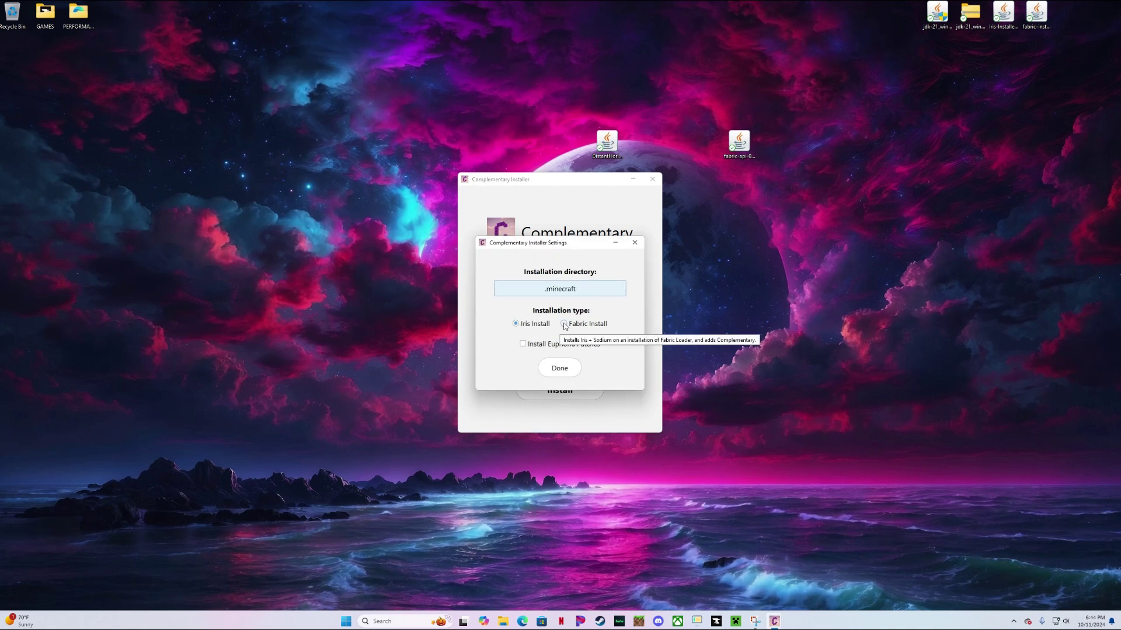
click(564, 325)
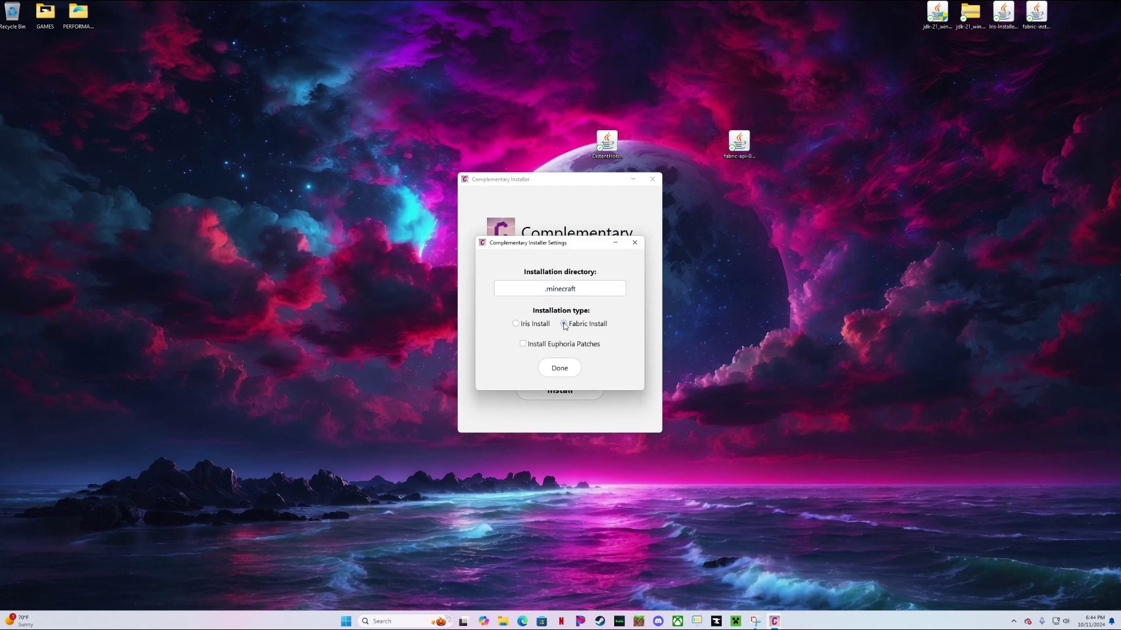
click(523, 344)
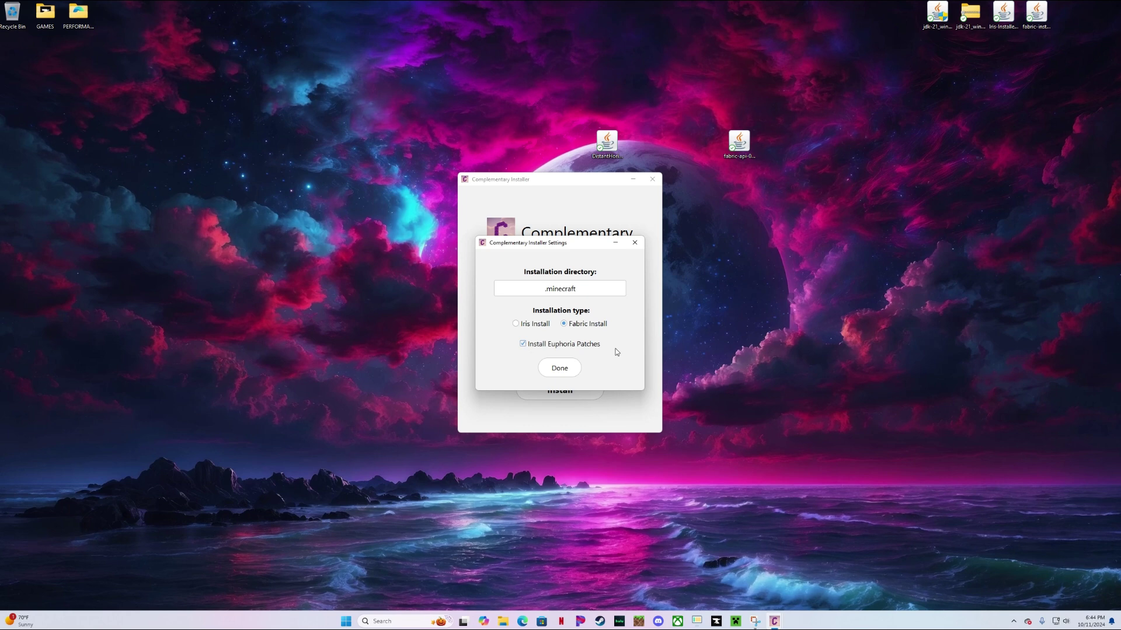
click(553, 374)
click(559, 390)
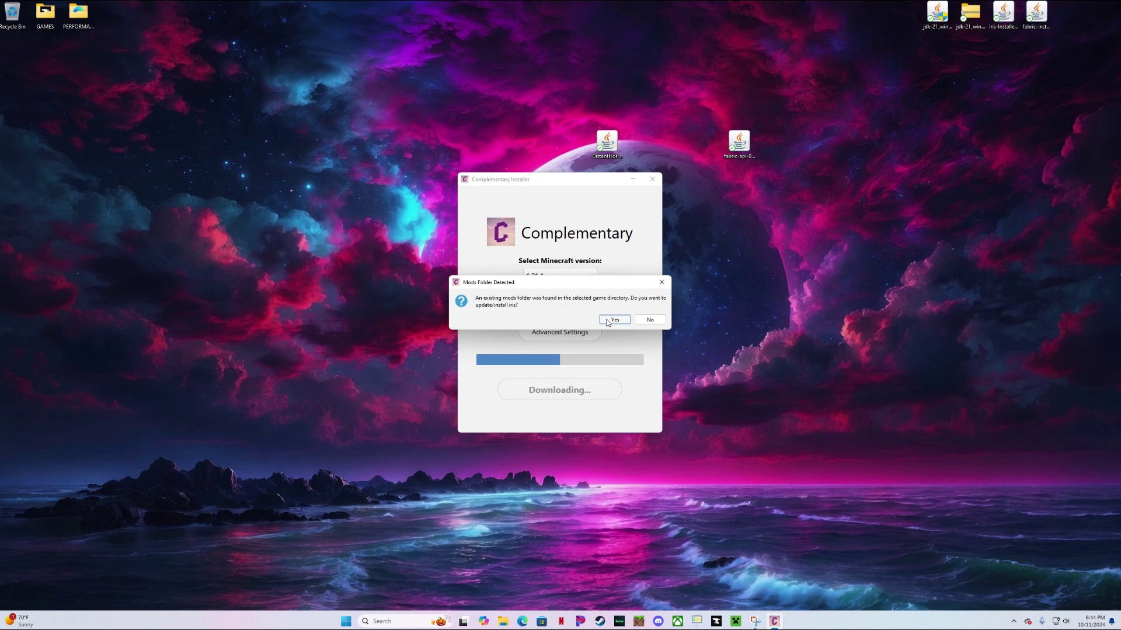
click(608, 320)
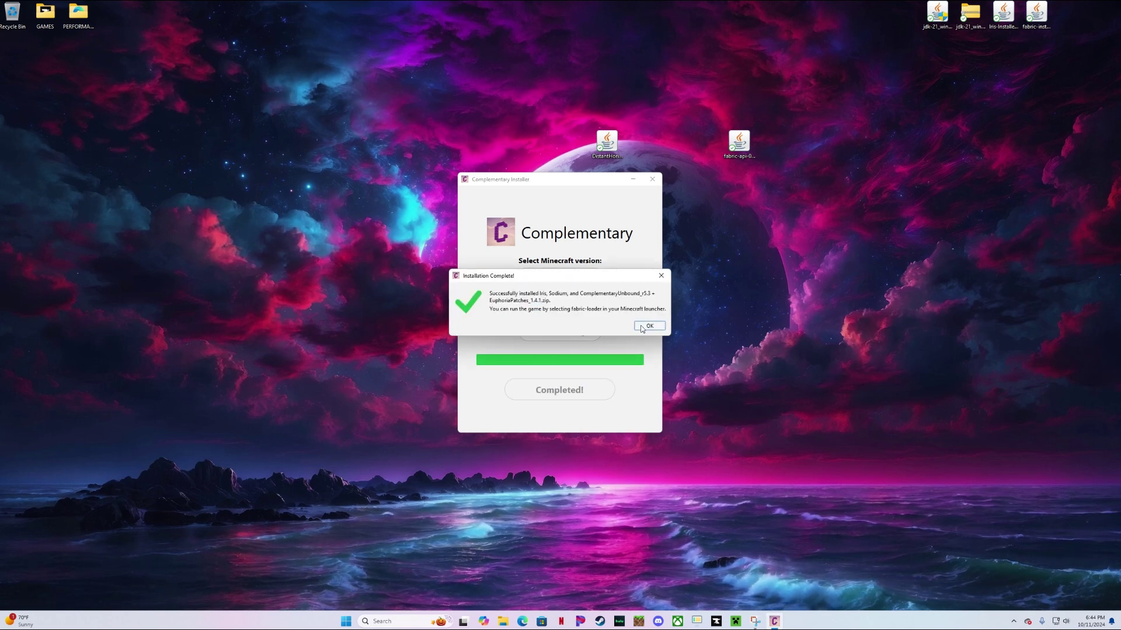
click(642, 325)
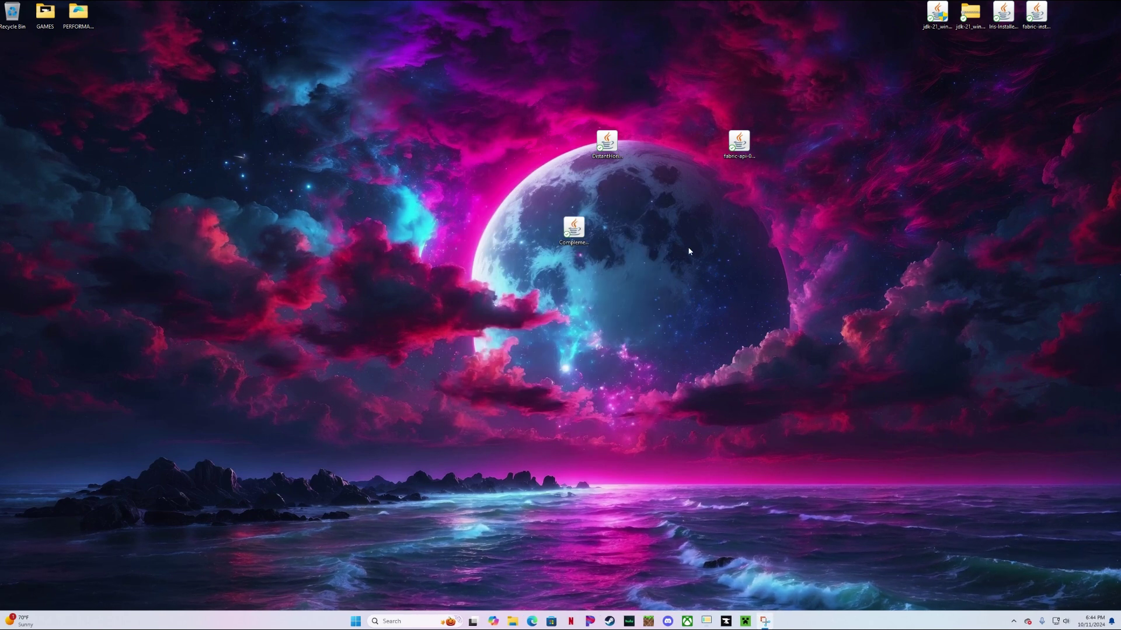
- Return the Complementary installer to the top-right icons and search Edge for 'indium mod modrinth'
drag(573, 234, 887, 30)
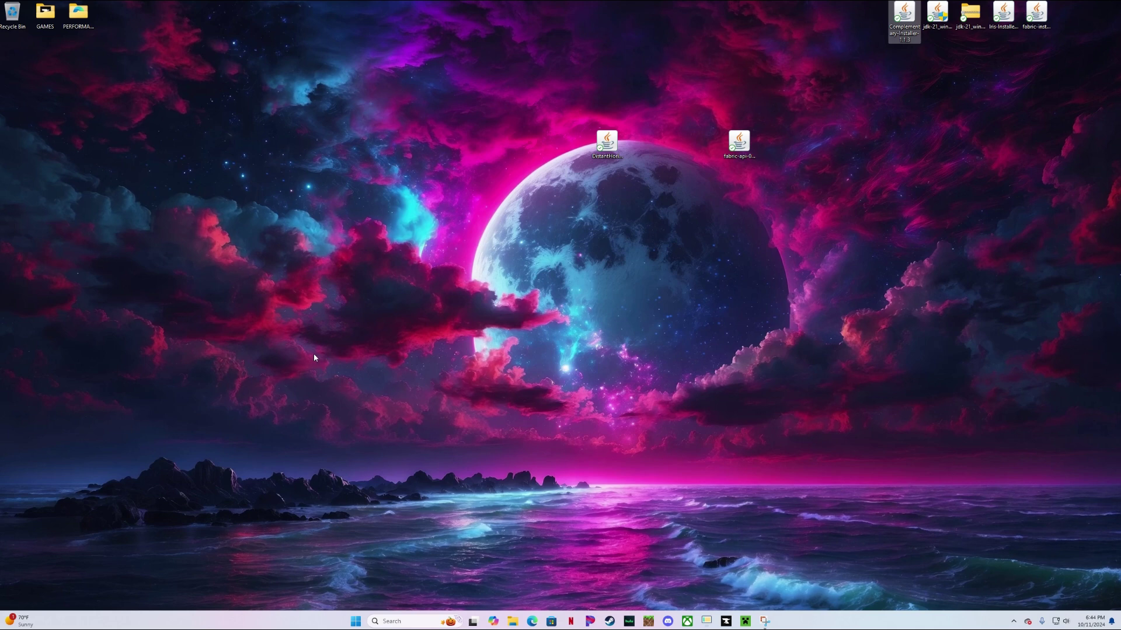
click(530, 624)
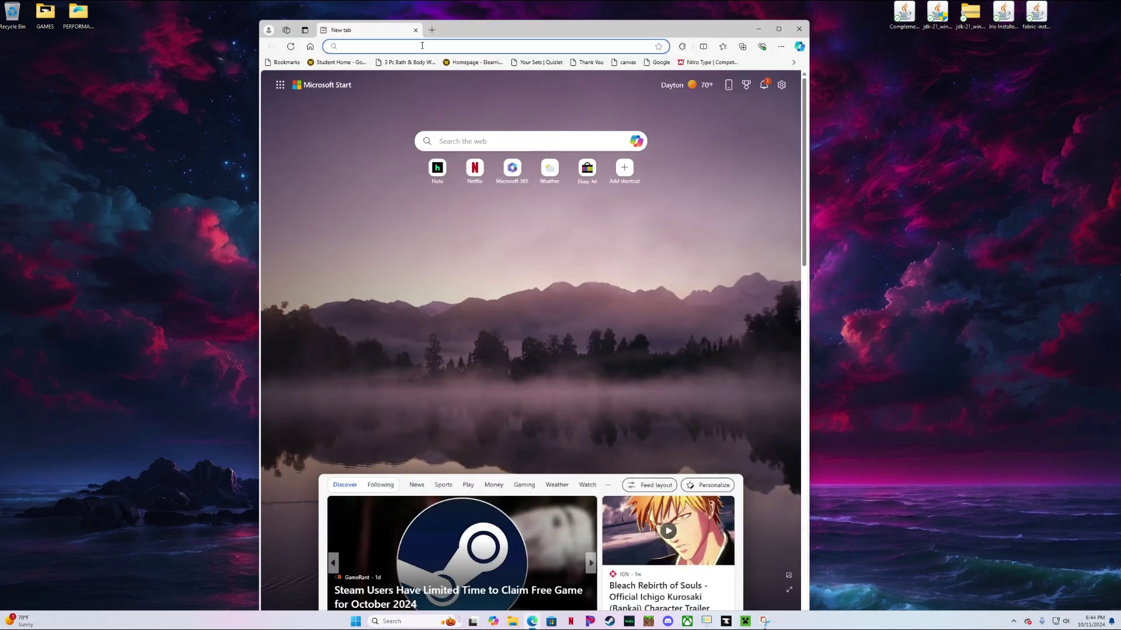
text(indi)
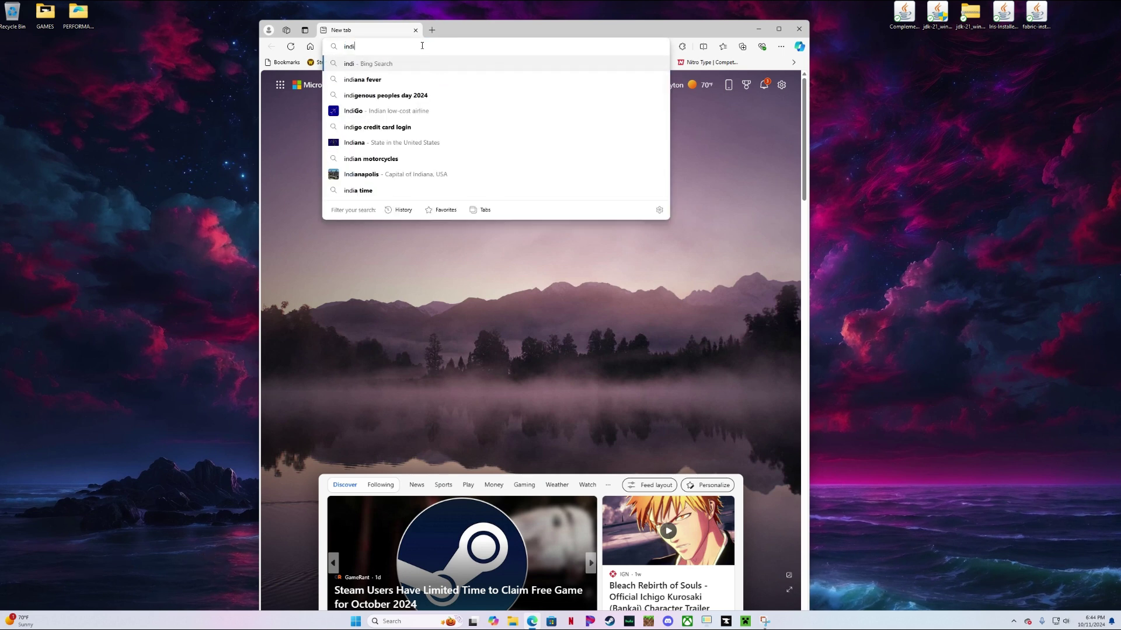
text(um mo)
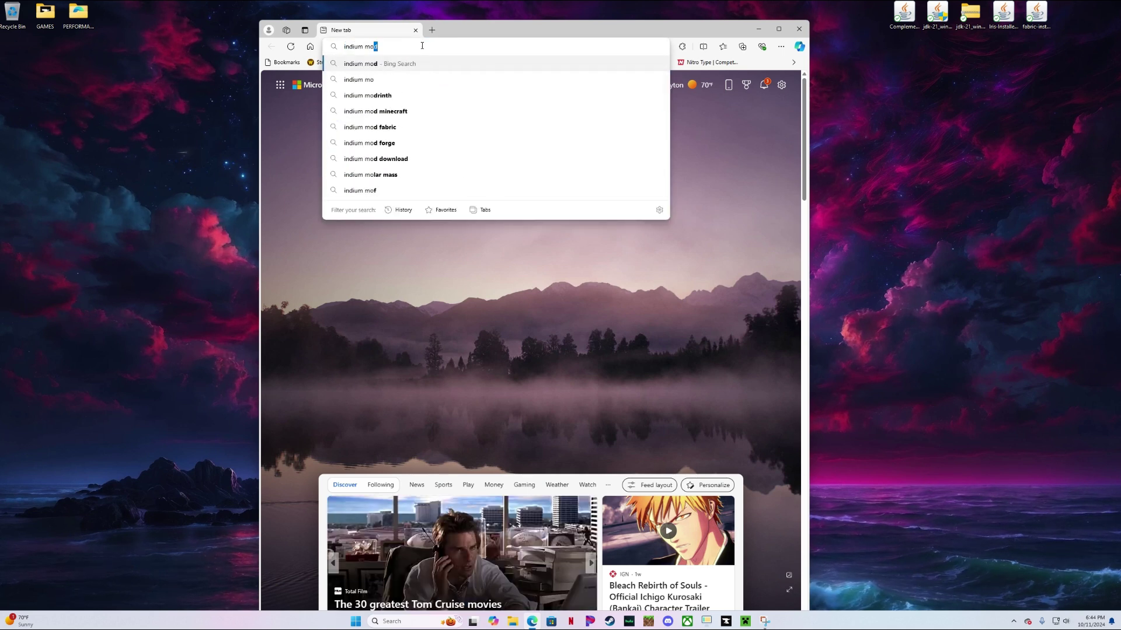
text(d modrinth)
key(Return)
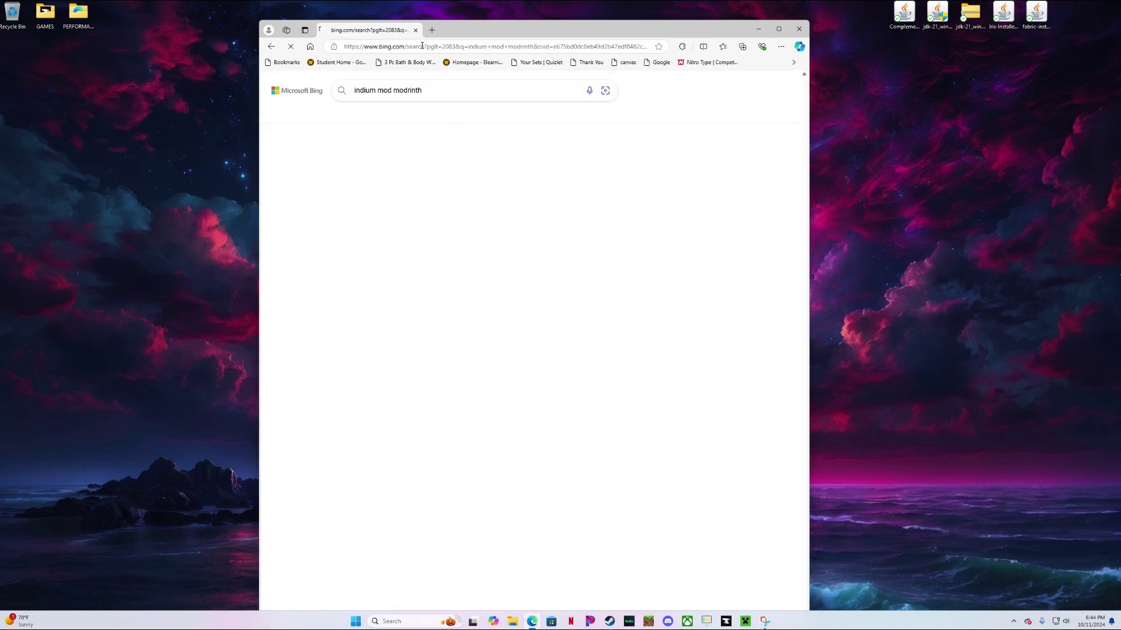
click(364, 177)
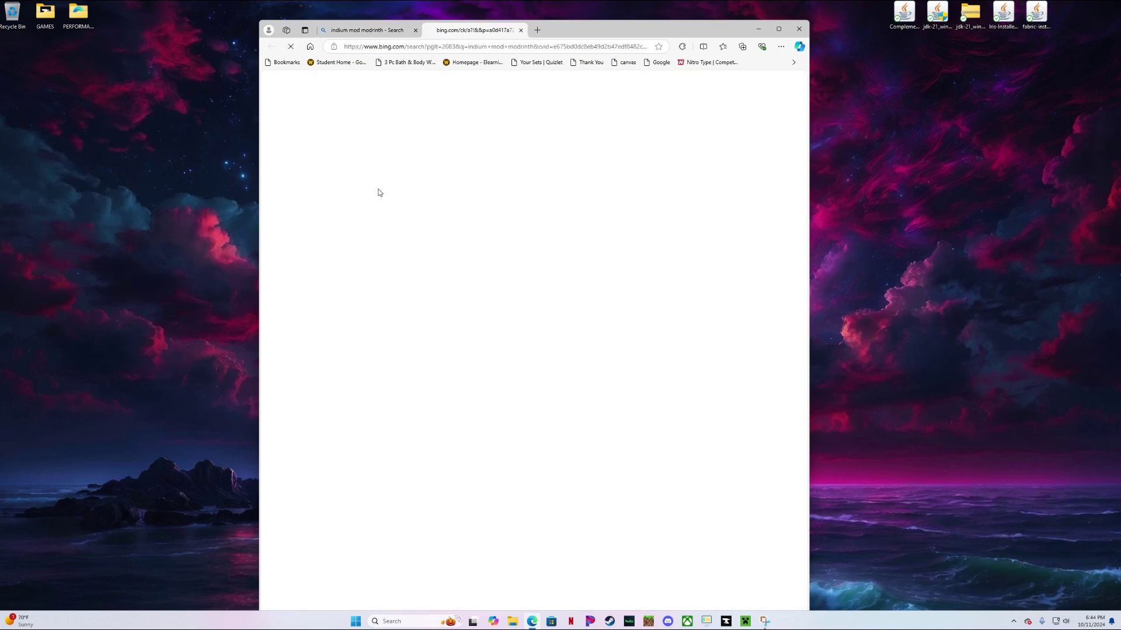
- Run the Indium Modrinth search again from the address bar suggestion
key(super+d)
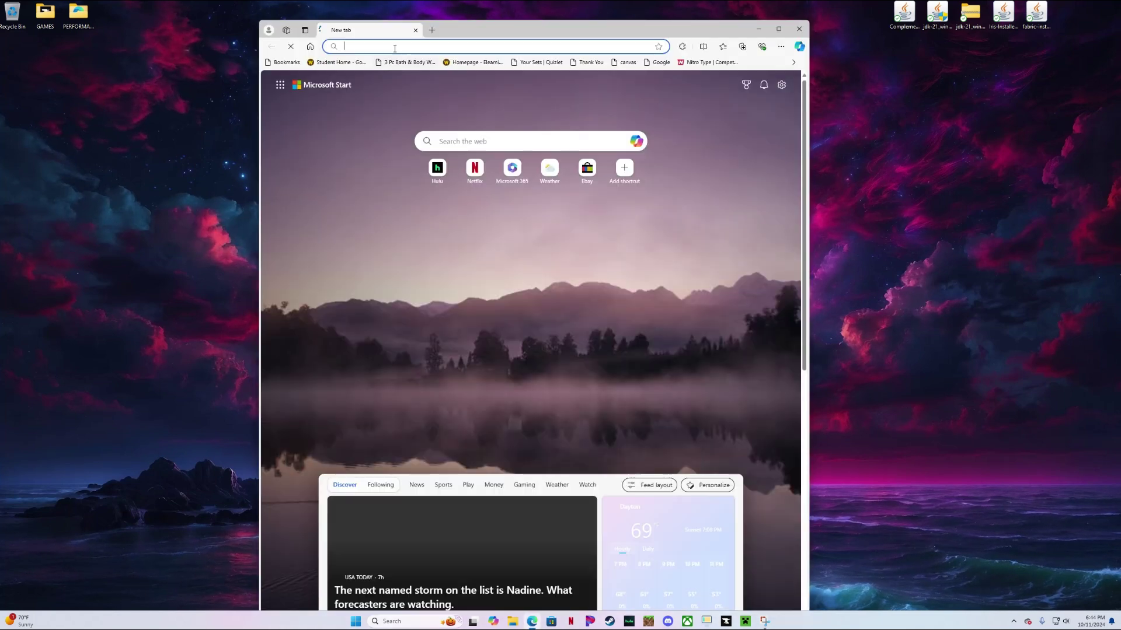
click(393, 46)
text(in)
key(Return)
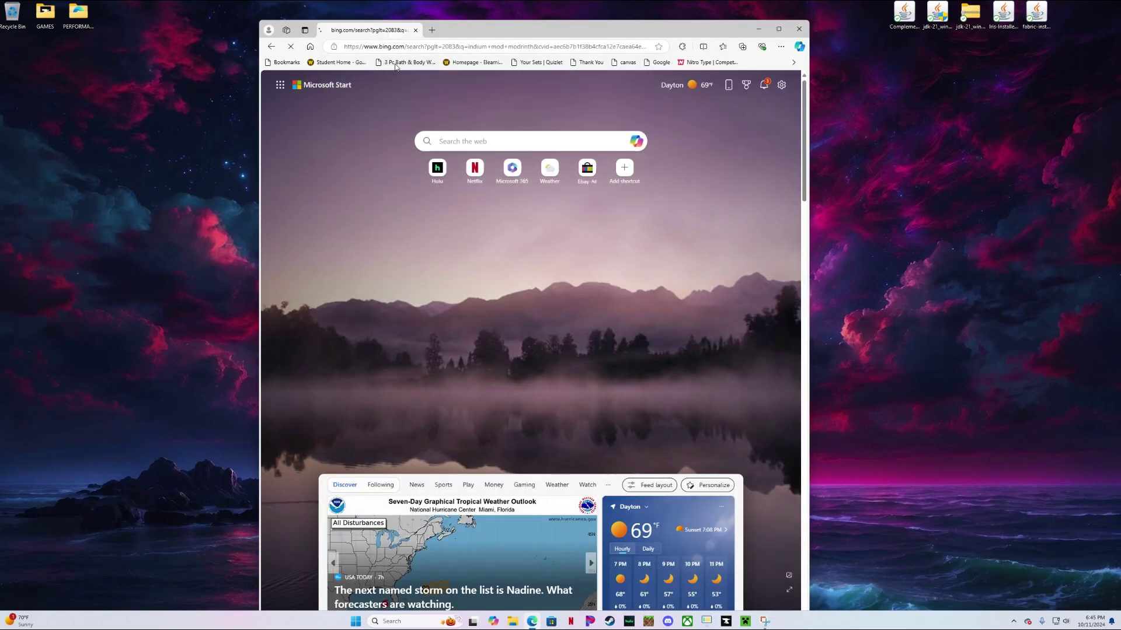
- Download Indium 1.0.35+mc1.21 from Modrinth's Versions list and move the jar to the desktop
click(380, 174)
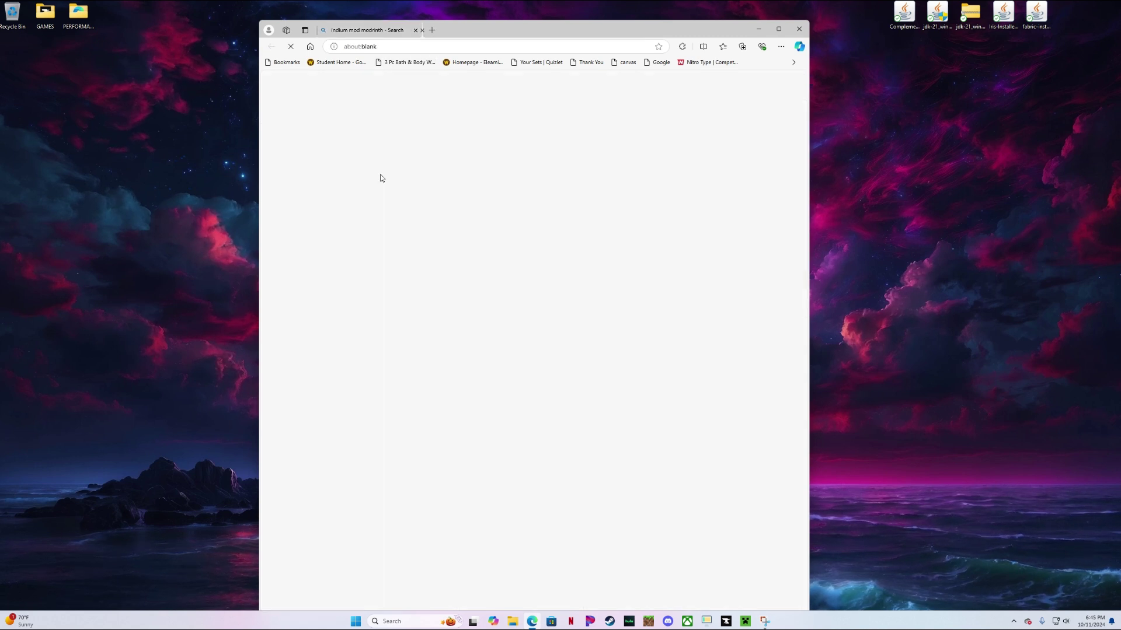
click(415, 30)
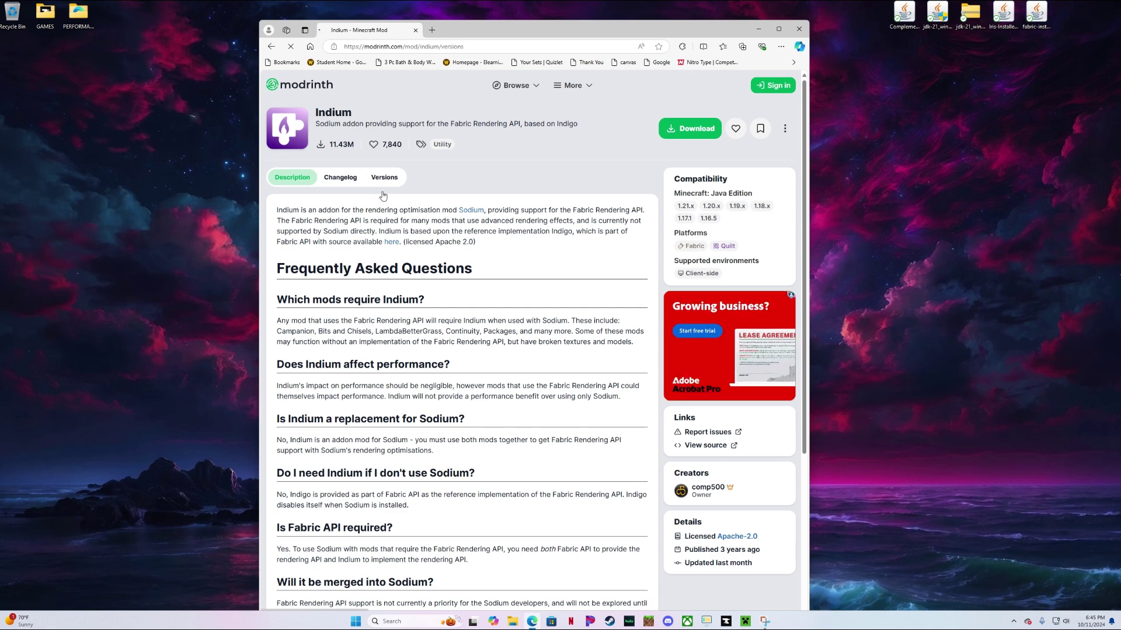
click(384, 178)
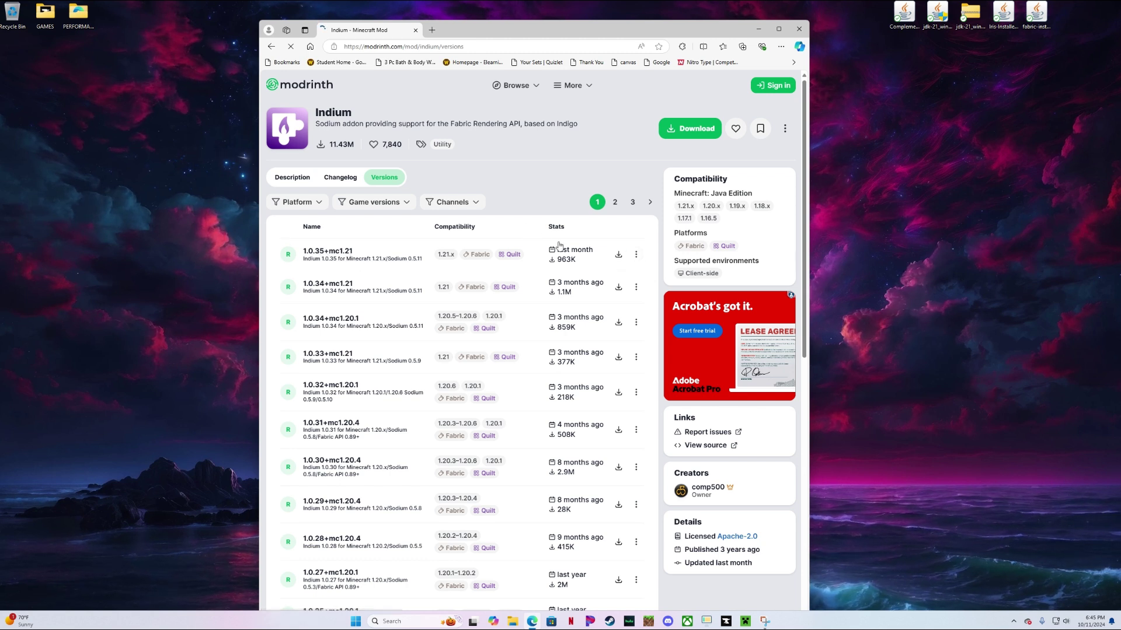
click(617, 259)
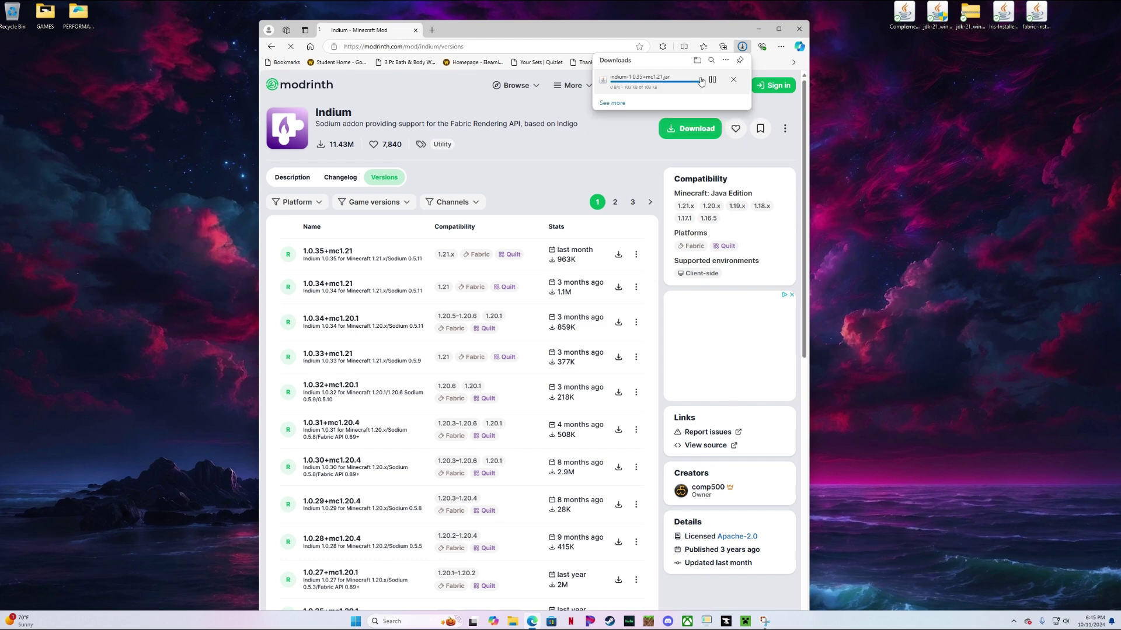
click(713, 80)
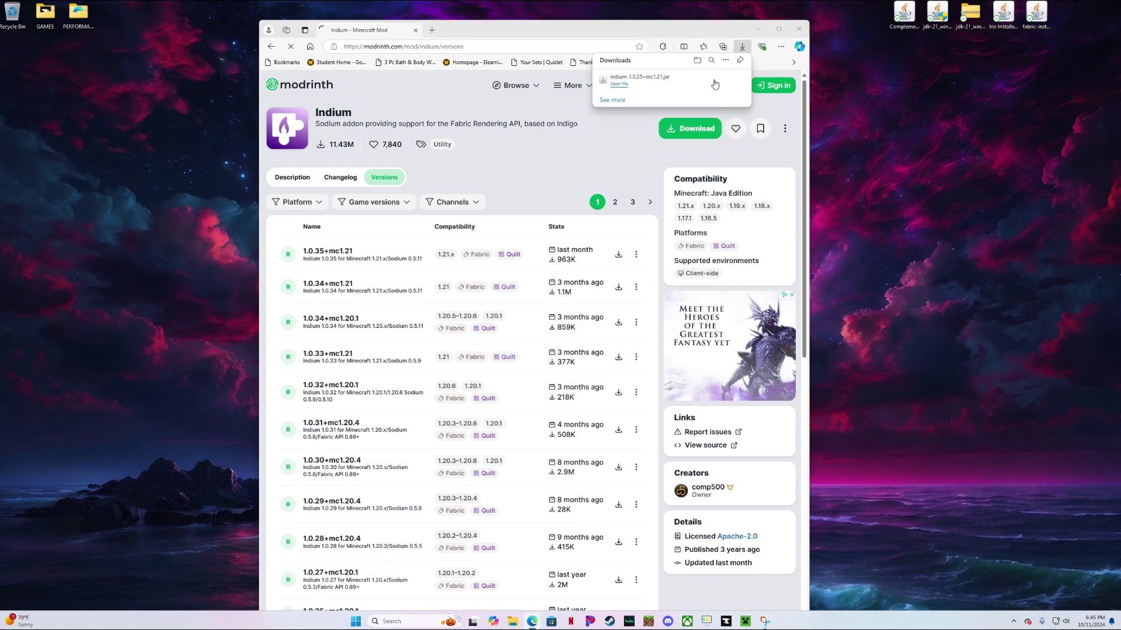
drag(511, 156, 899, 182)
- Close the Downloads window, minimize Edge, and line up the Iris, Fabric and Complementary installers top-right
click(811, 66)
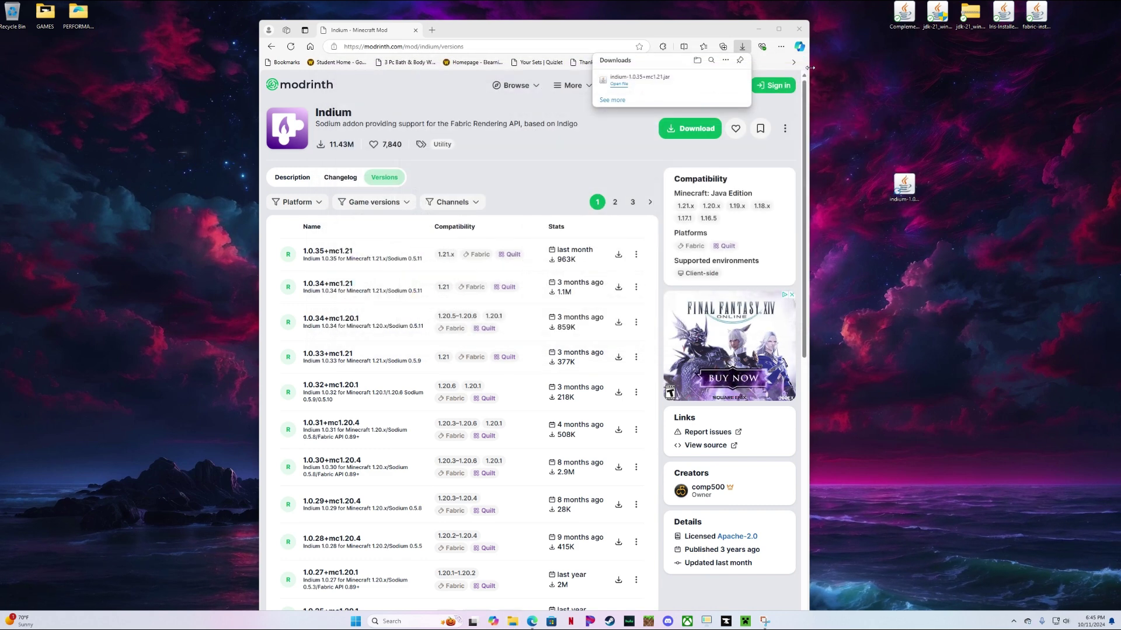
click(758, 29)
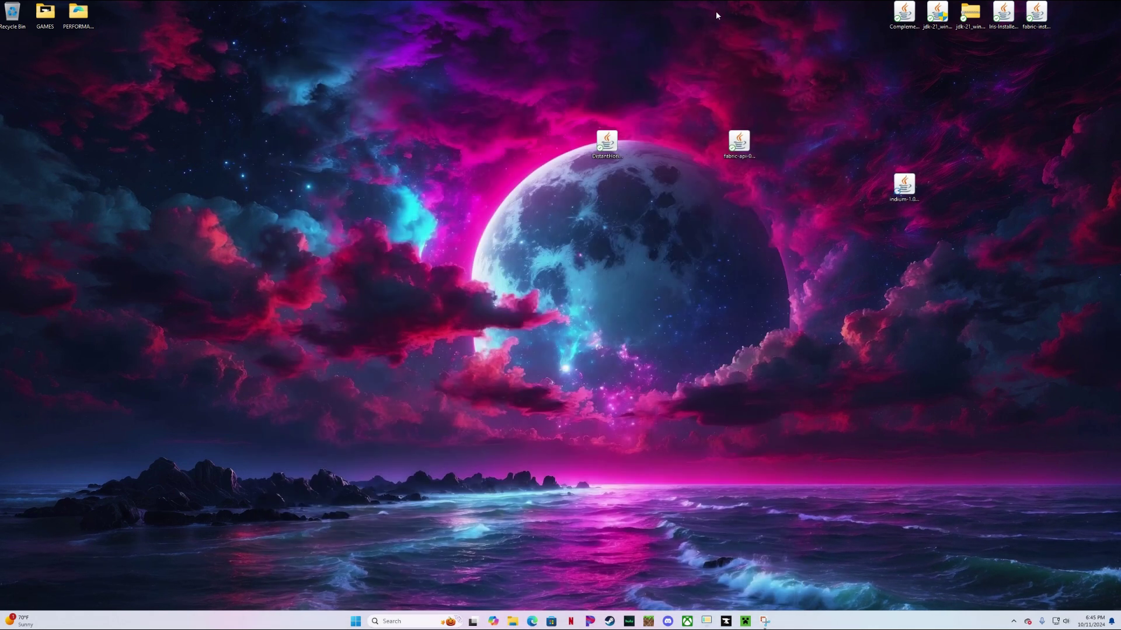
drag(904, 12, 803, 133)
drag(1004, 13, 712, 102)
drag(968, 142, 499, 237)
drag(771, 100, 904, 12)
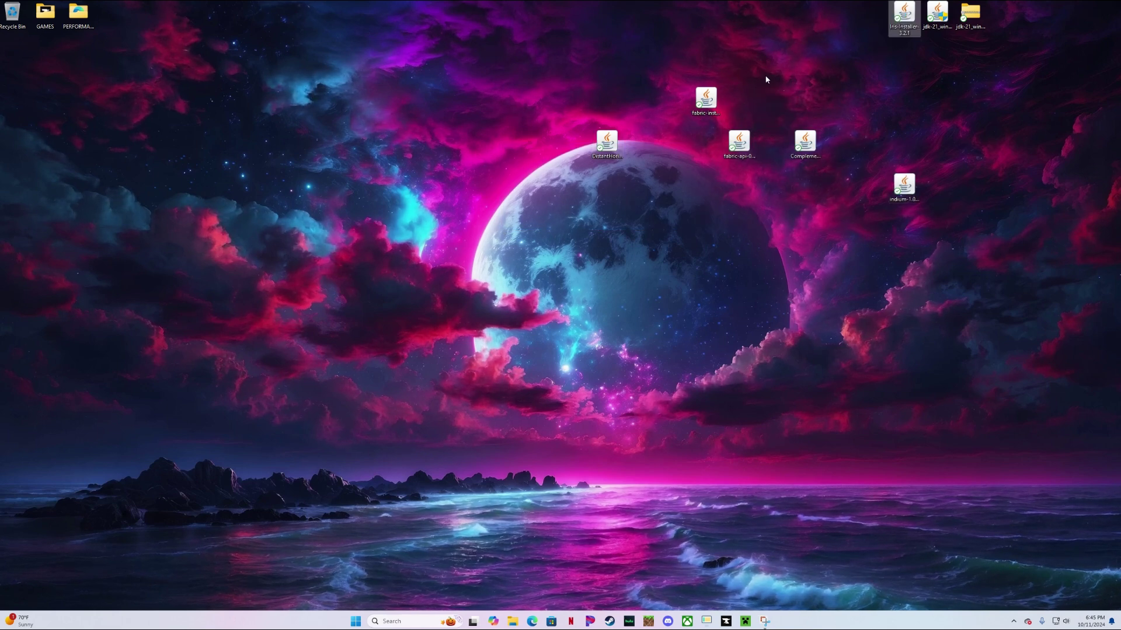
drag(698, 104, 864, 17)
drag(805, 141, 838, 14)
drag(904, 186, 639, 230)
- Group the Fabric API, Distant Horizons and Indium jars together in the middle of the desktop
drag(739, 141, 673, 227)
drag(606, 141, 607, 225)
drag(708, 195, 531, 198)
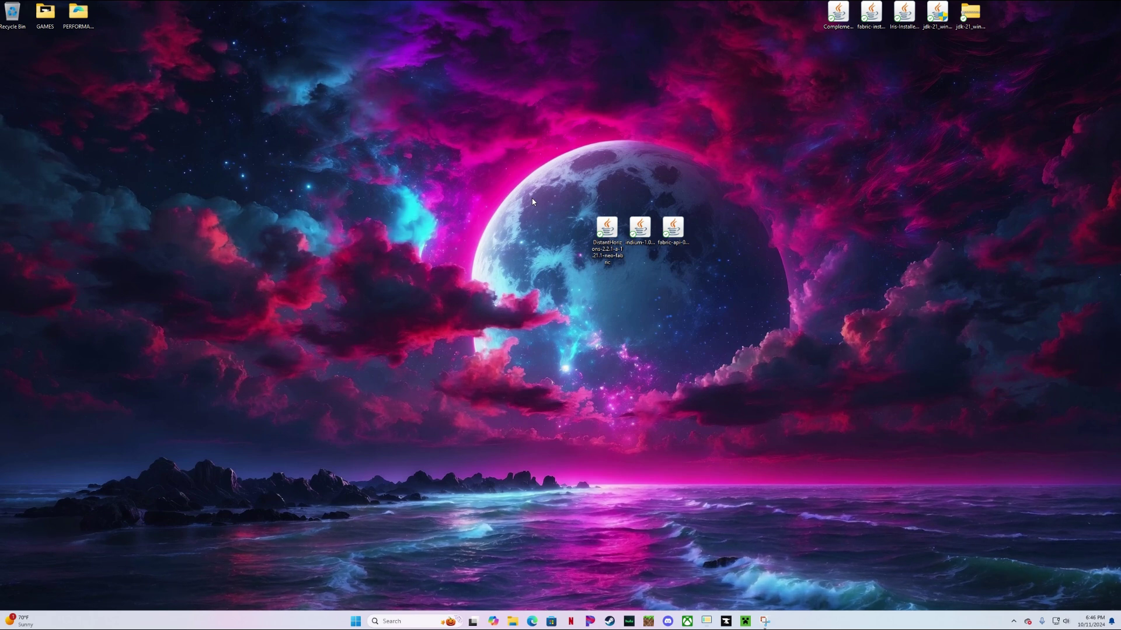
key(super+r)
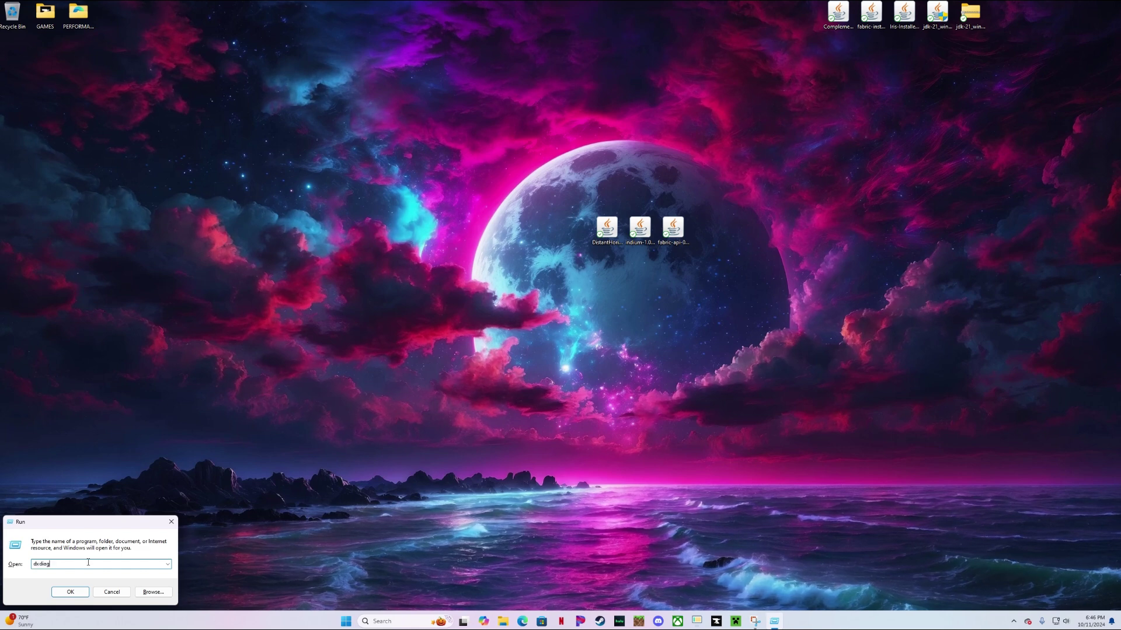
- Open the AppData Roaming folder through Run with %appdata%, correcting the mistyped entry after the error
key(BackSpace)
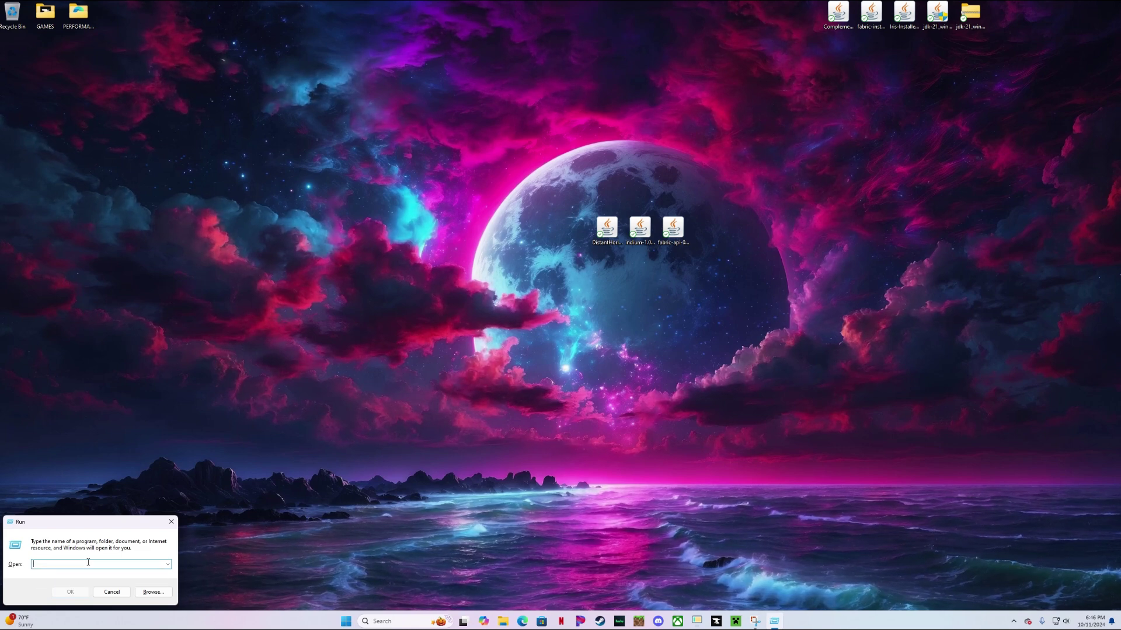
text(%appdate%)
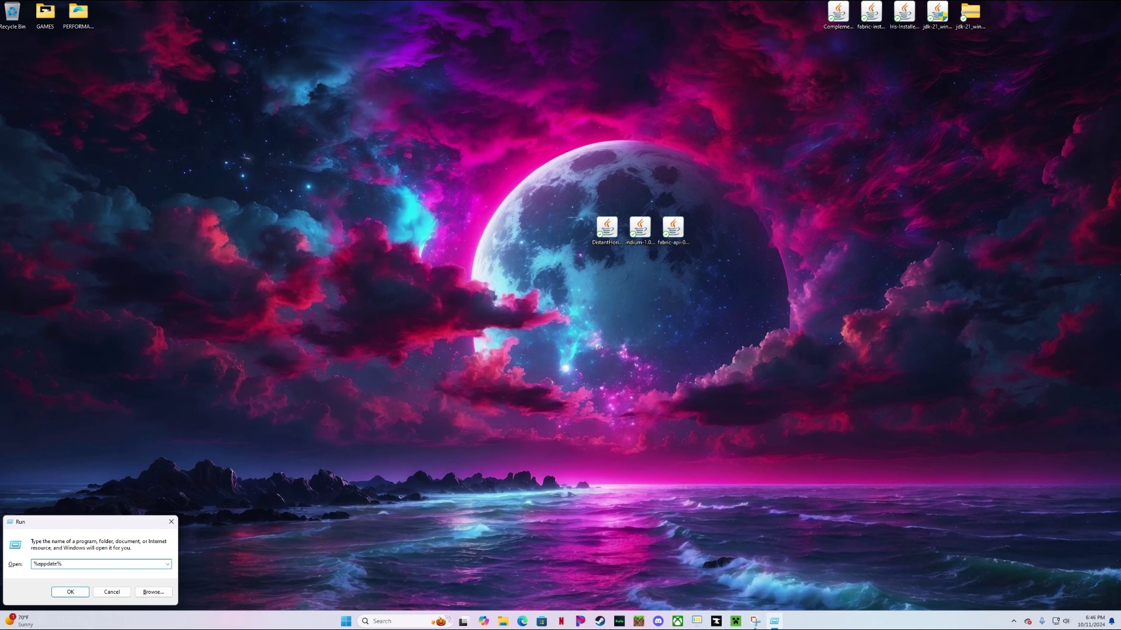
key(Return)
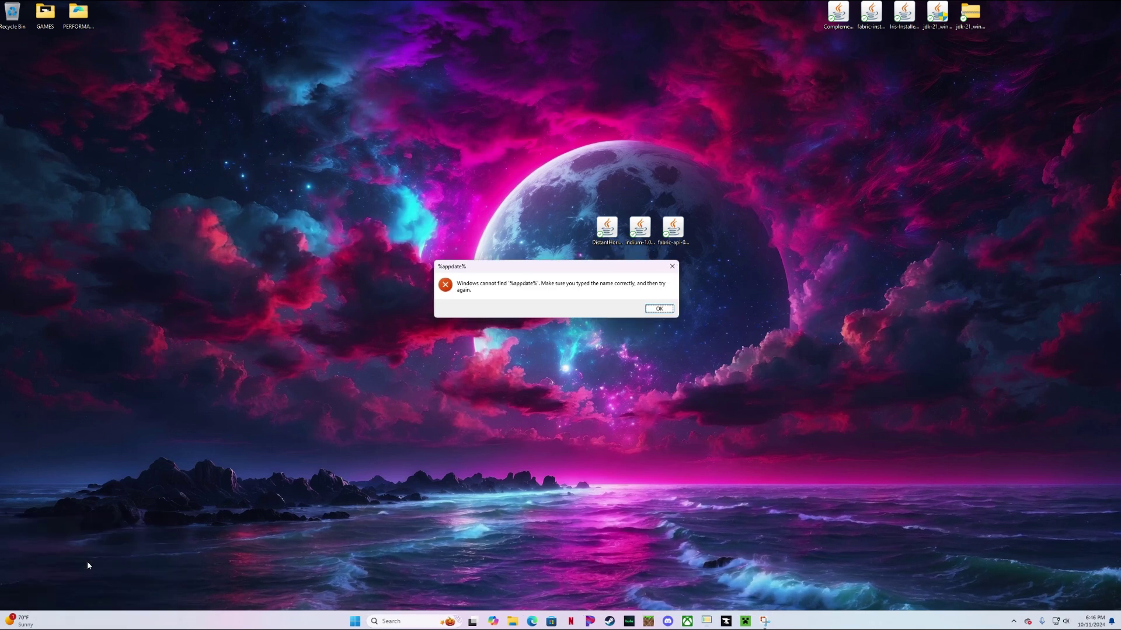
click(657, 311)
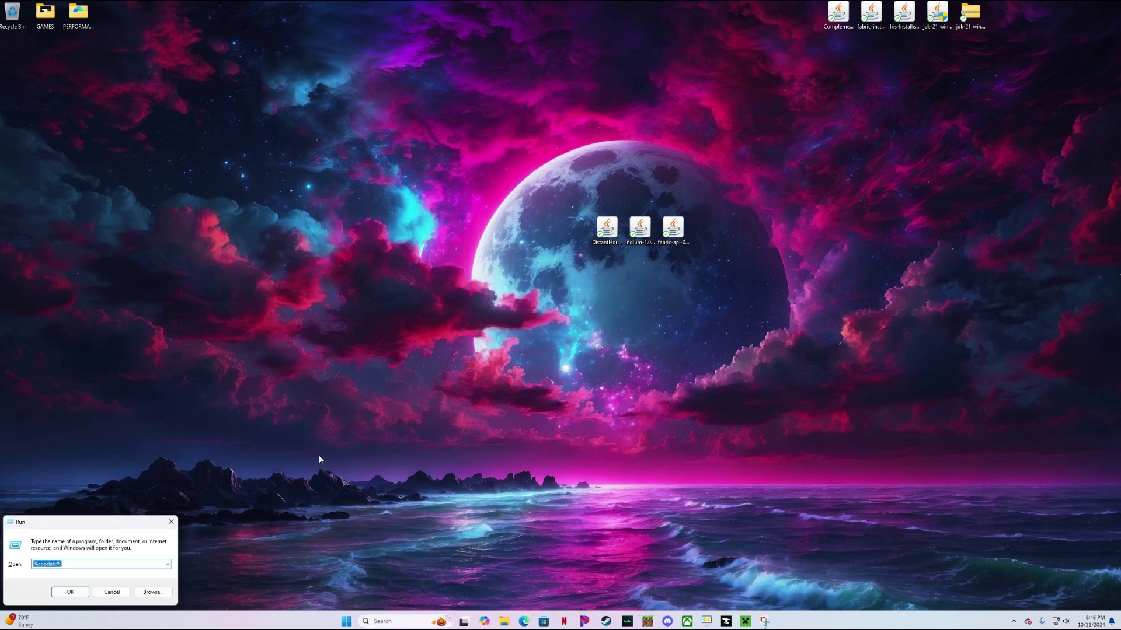
click(62, 565)
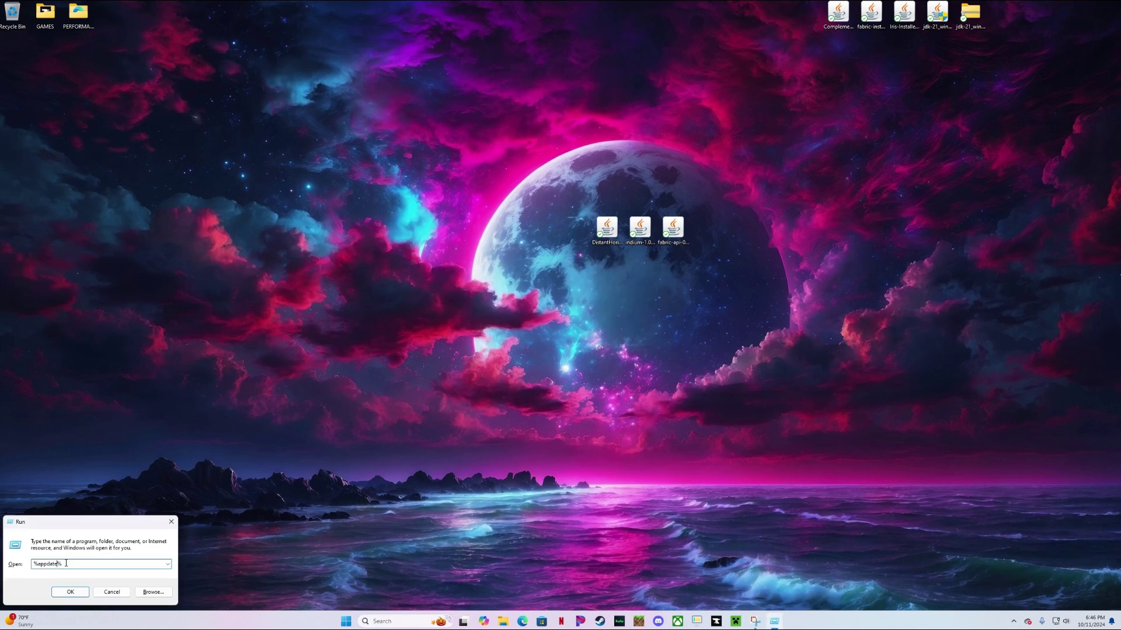
key(Return)
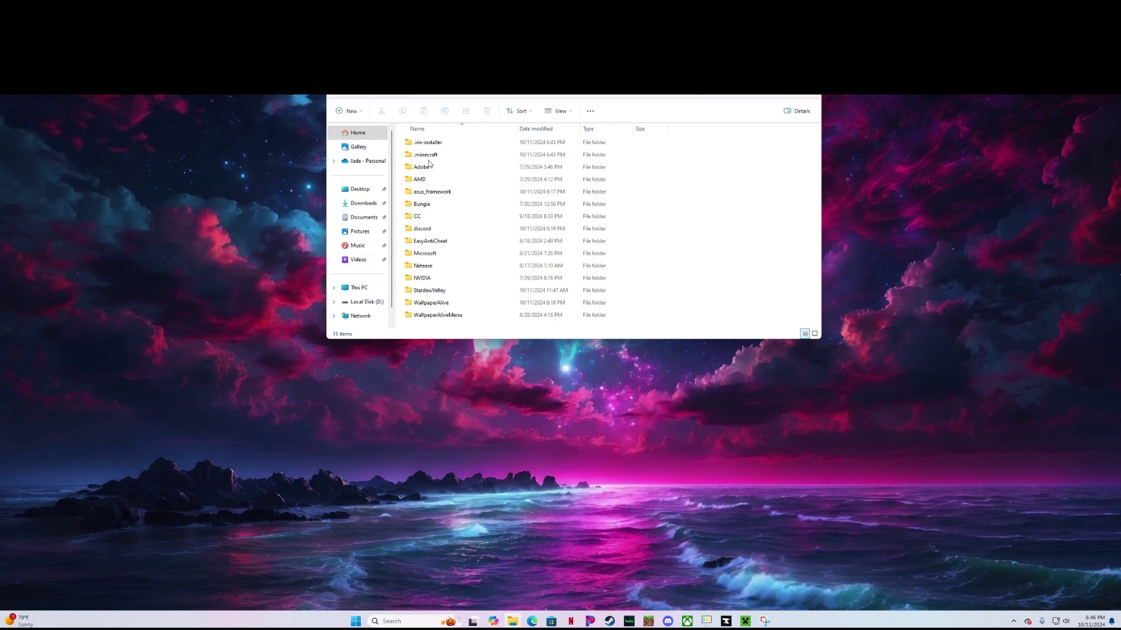
- Open the .minecraft mods folder and dismiss the antivirus alert
double_click(430, 155)
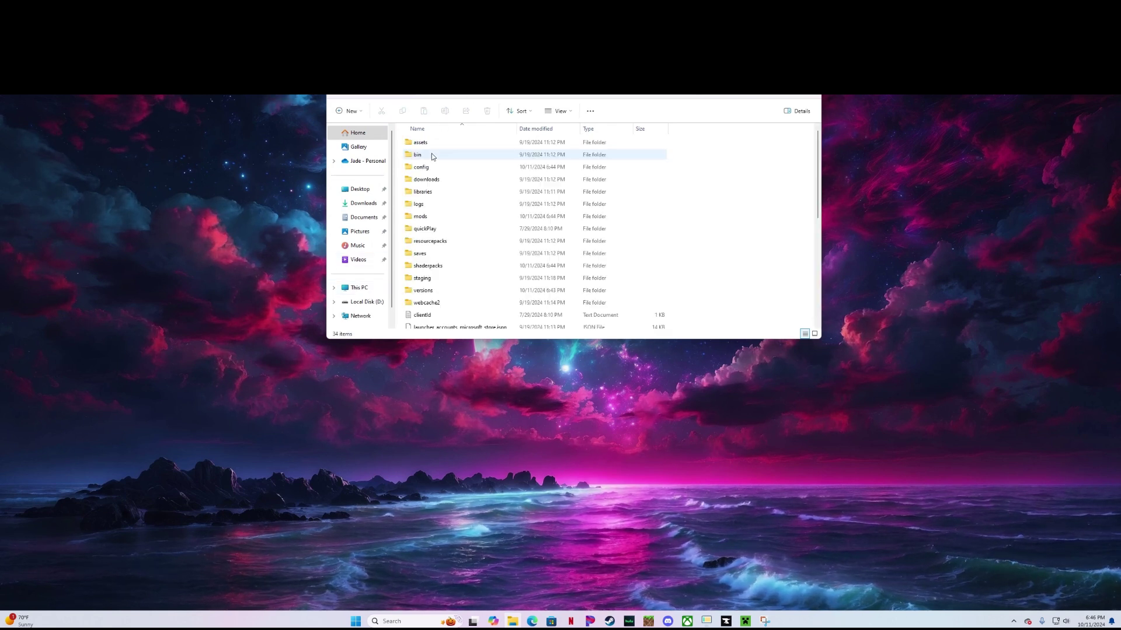
double_click(420, 217)
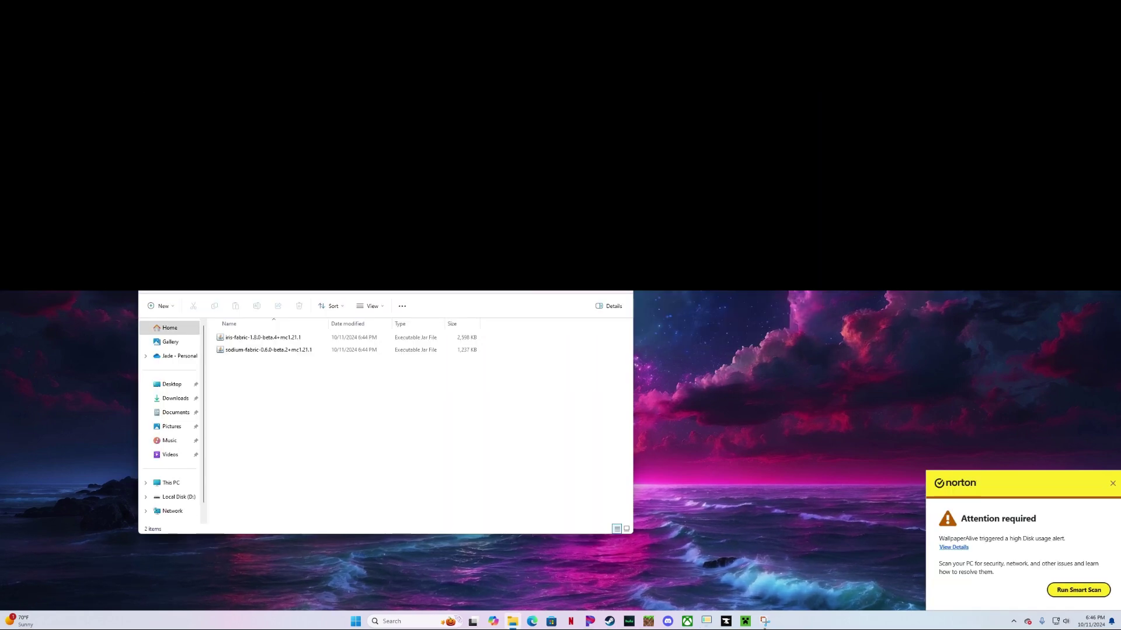
click(1112, 483)
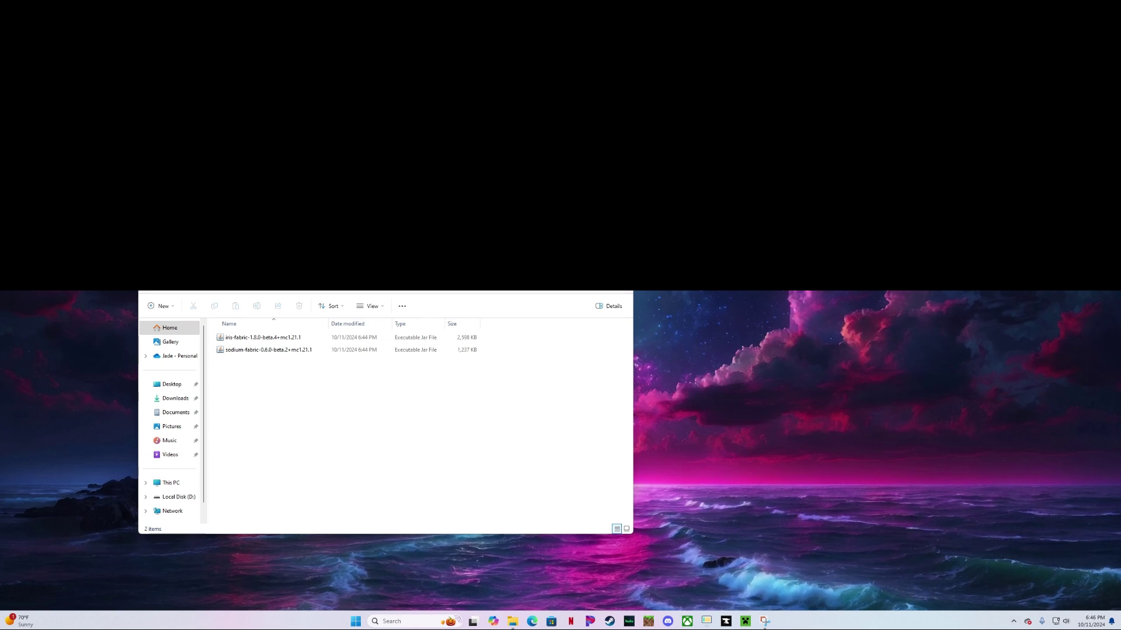
- Copy the DistantHorizons, indium and fabric-api jars into mods and tidy them on the desktop
drag(272, 326, 226, 369)
click(270, 410)
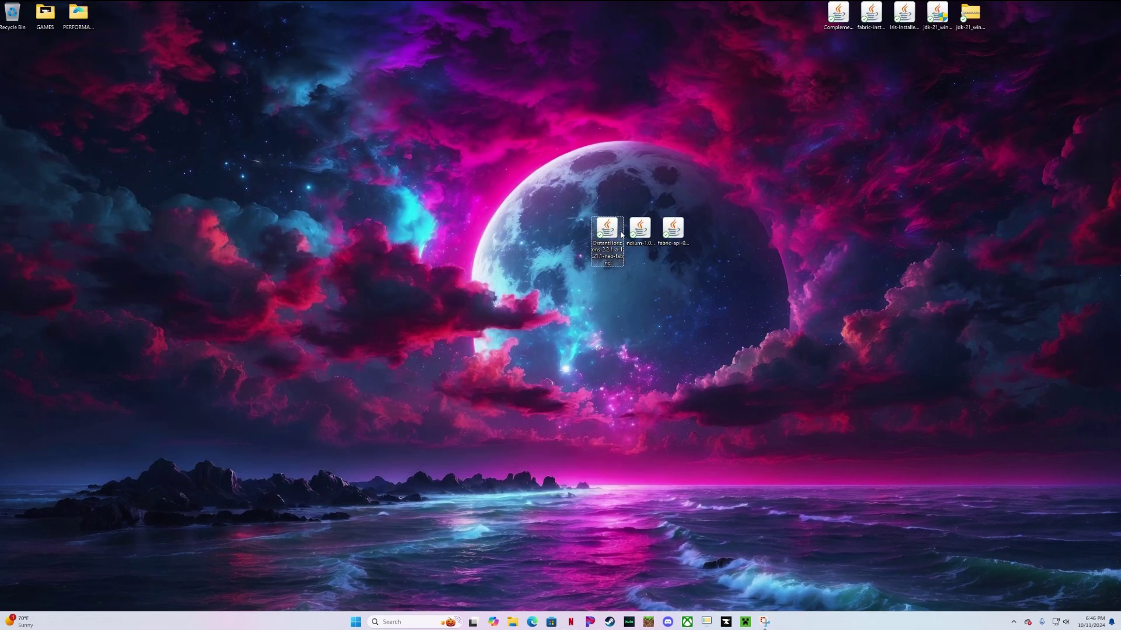
drag(744, 234, 970, 58)
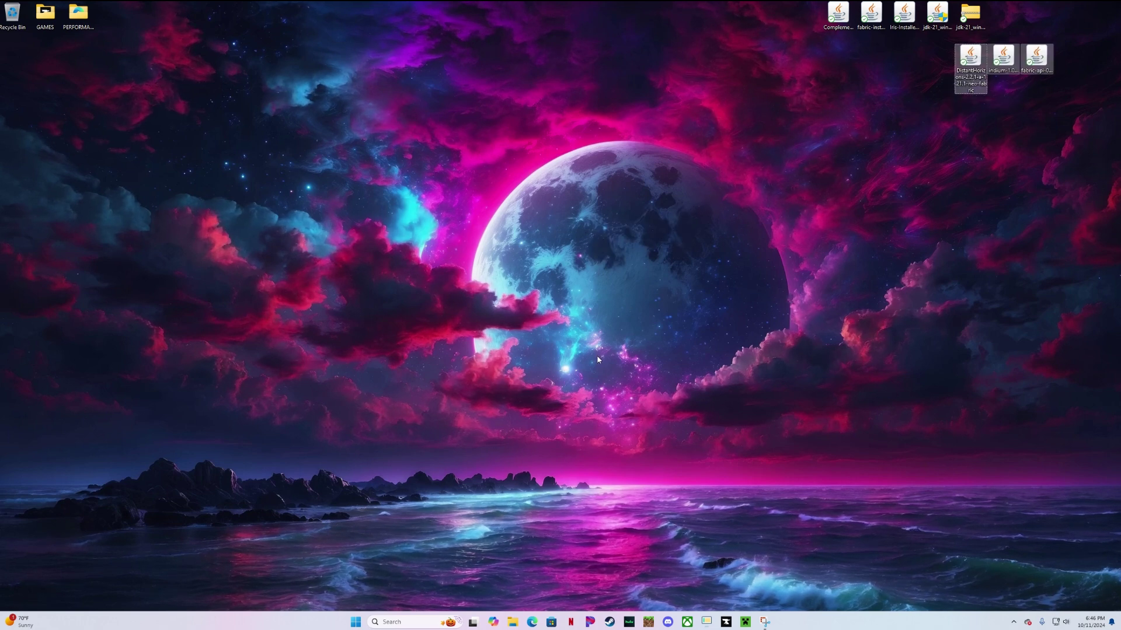
click(746, 622)
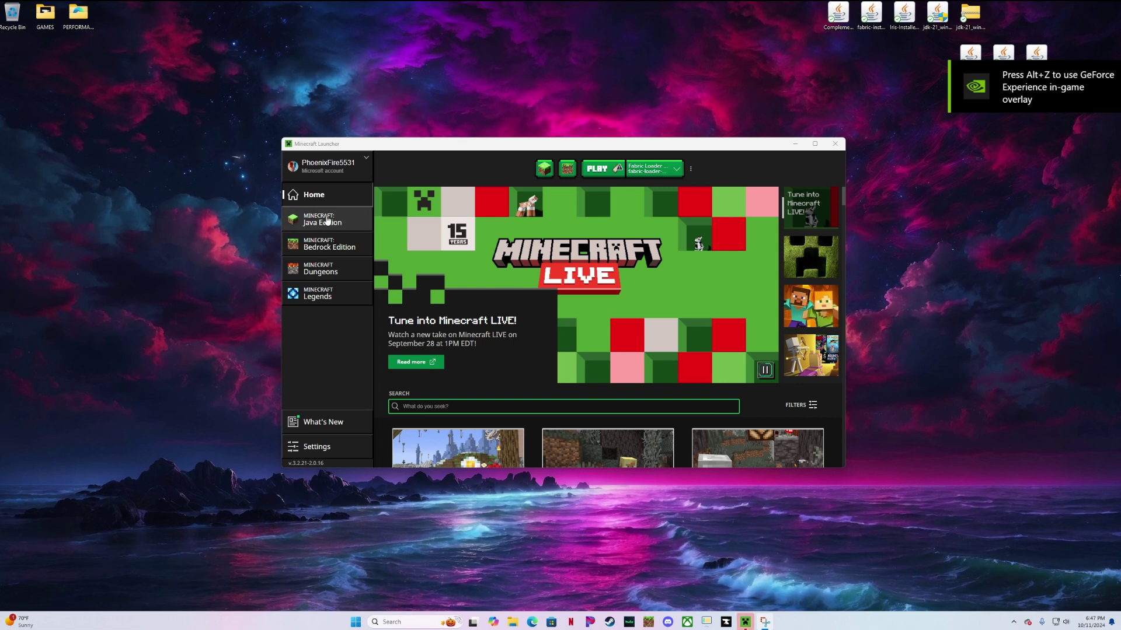
- Rename the Fabric Loader 1.21.1 installation to ASYLUM in Java Edition Installations
click(328, 220)
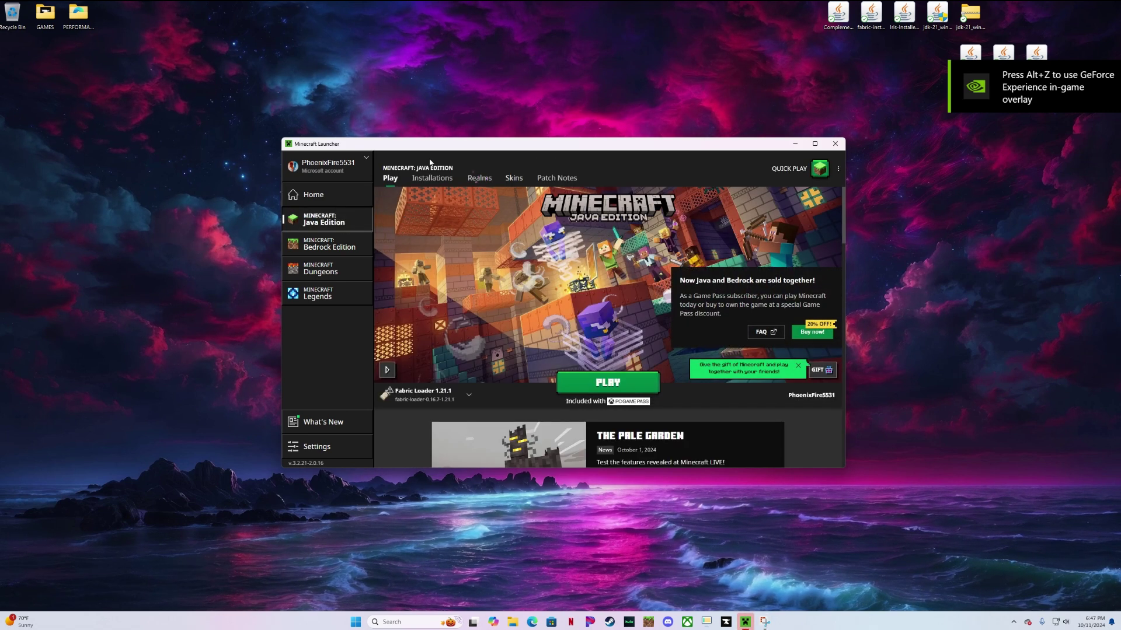
click(428, 181)
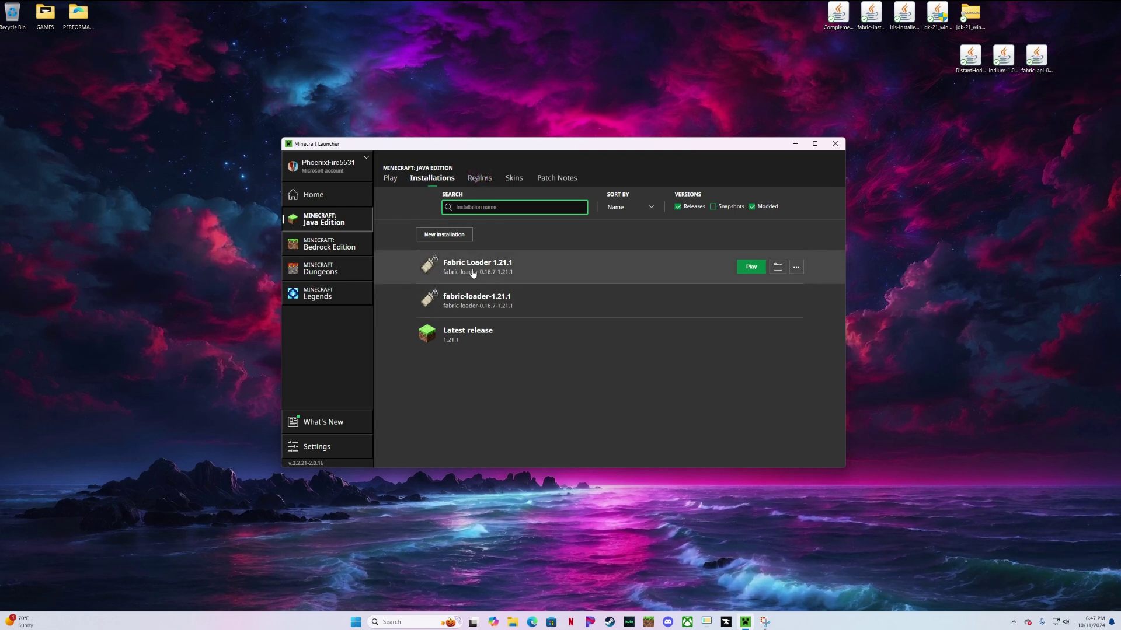
click(796, 268)
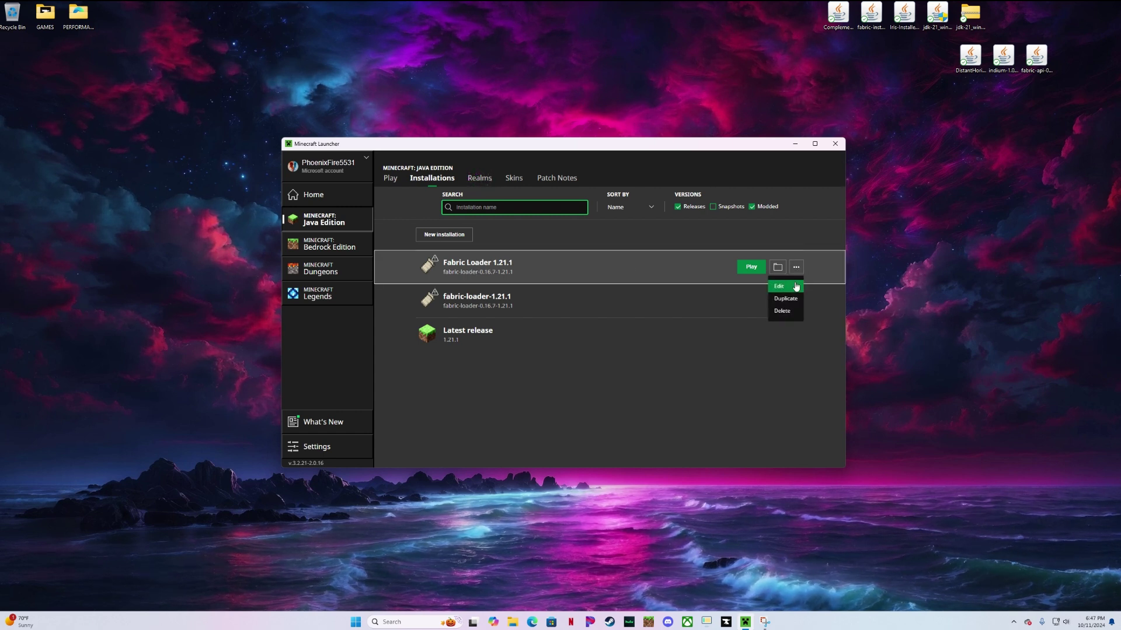
click(792, 286)
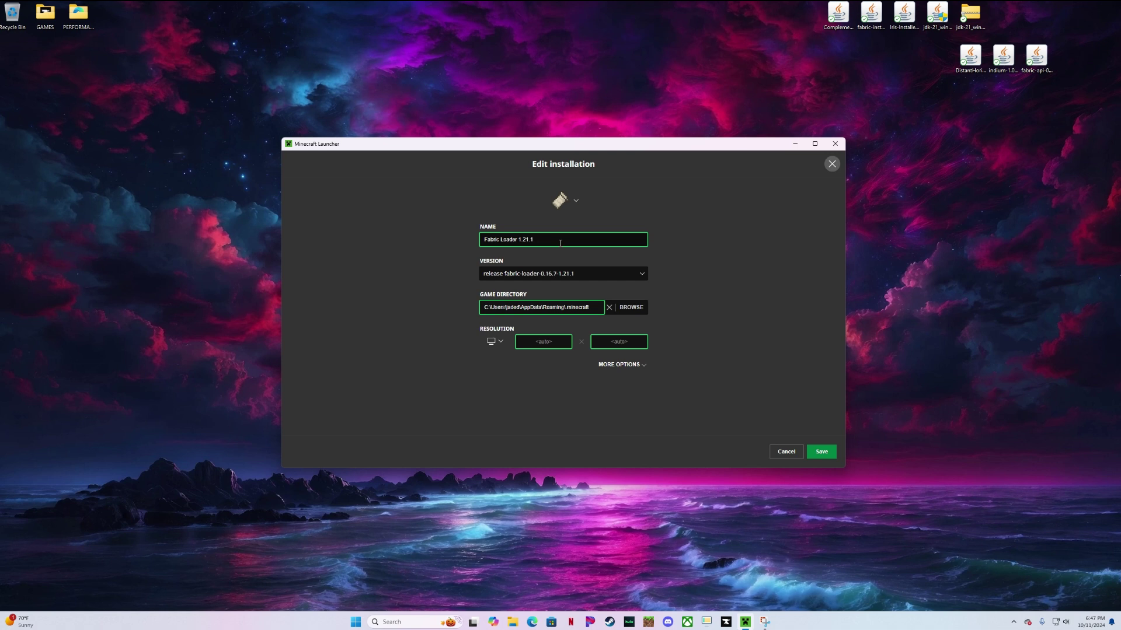
drag(560, 243, 480, 244)
key(BackSpace)
text(AS)
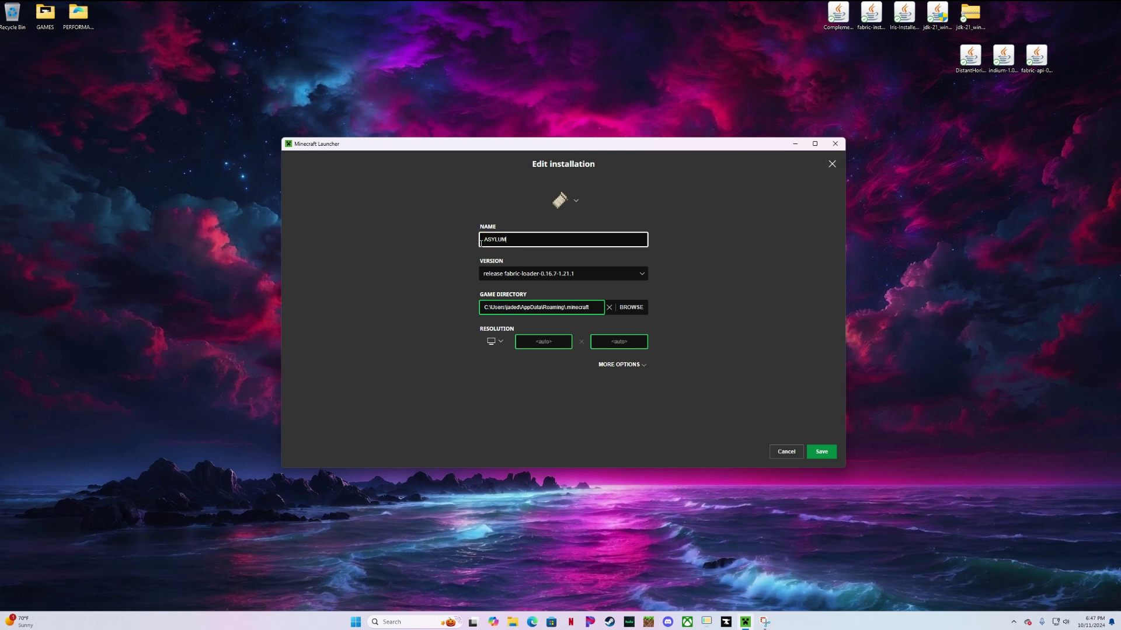
text(YLUM)
- Raise the JVM memory argument from -Xmx2G to -Xmx12G and save the installation
click(638, 364)
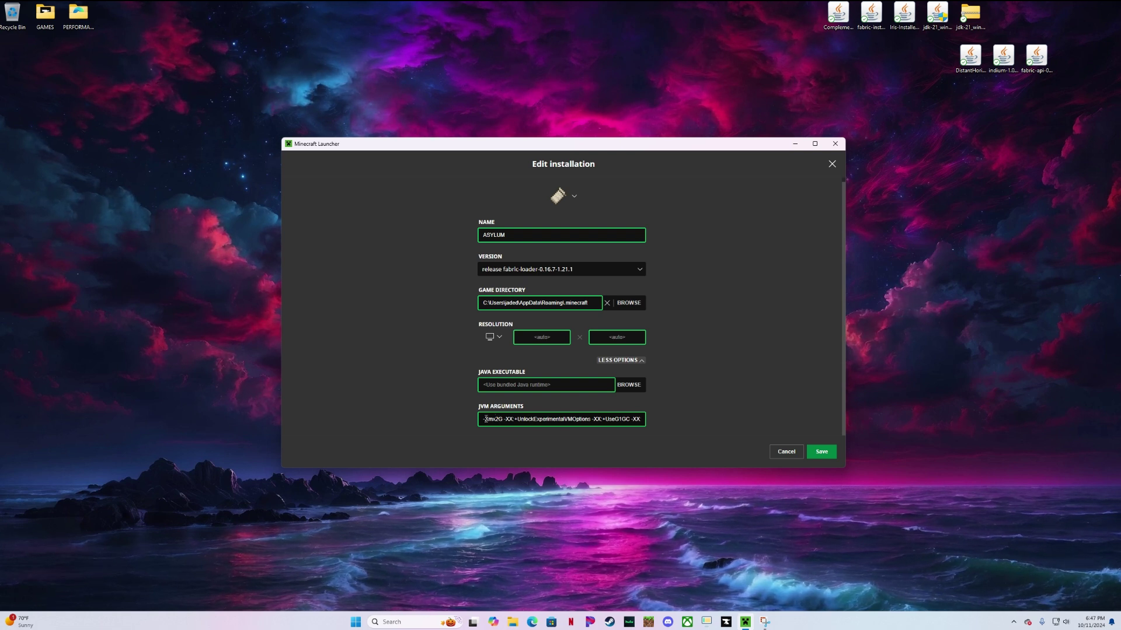
drag(553, 419, 486, 420)
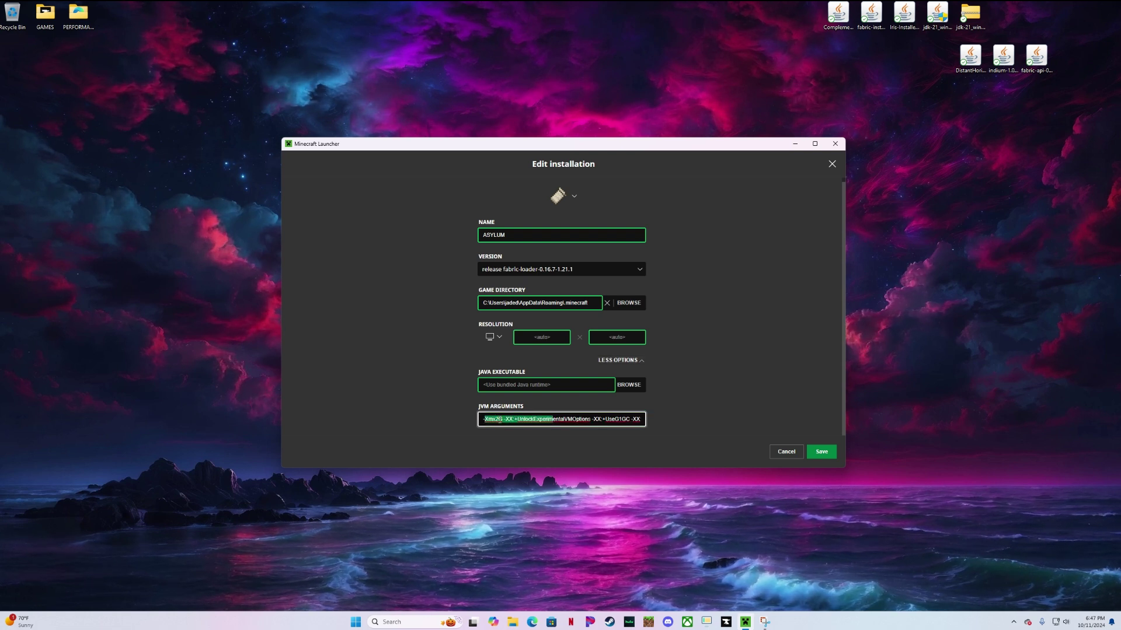
click(499, 419)
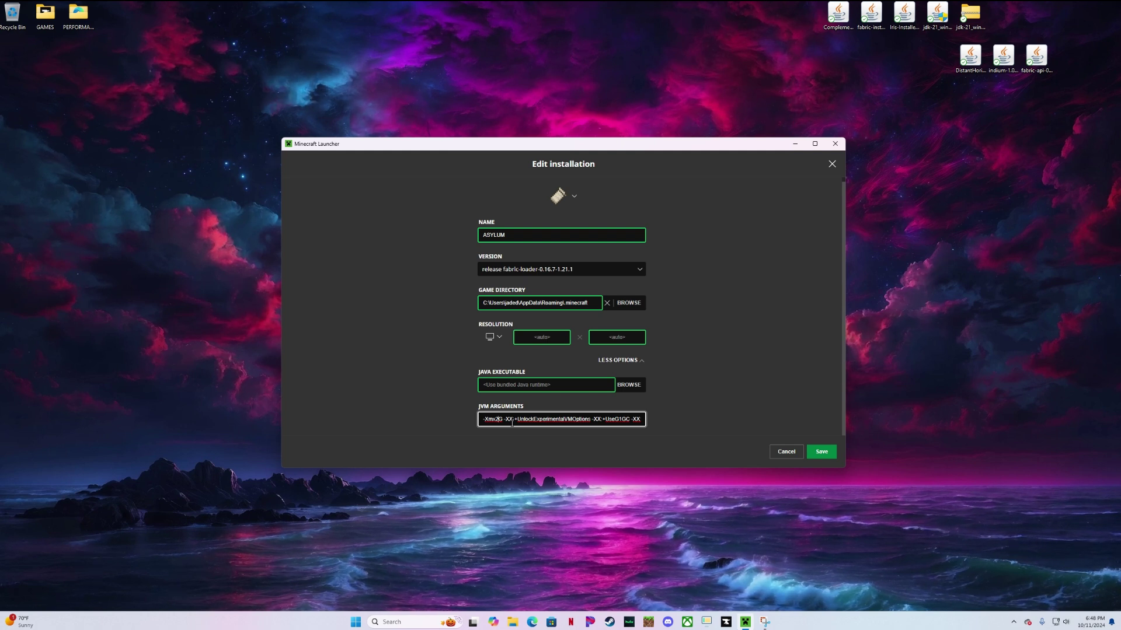
key(BackSpace)
text(12)
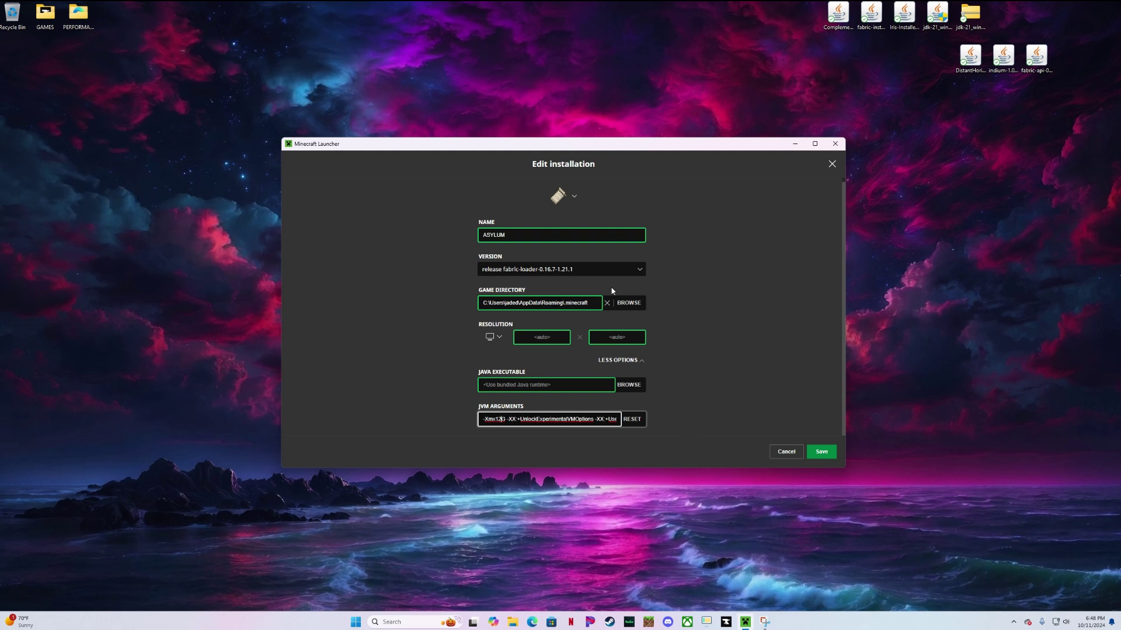
click(822, 453)
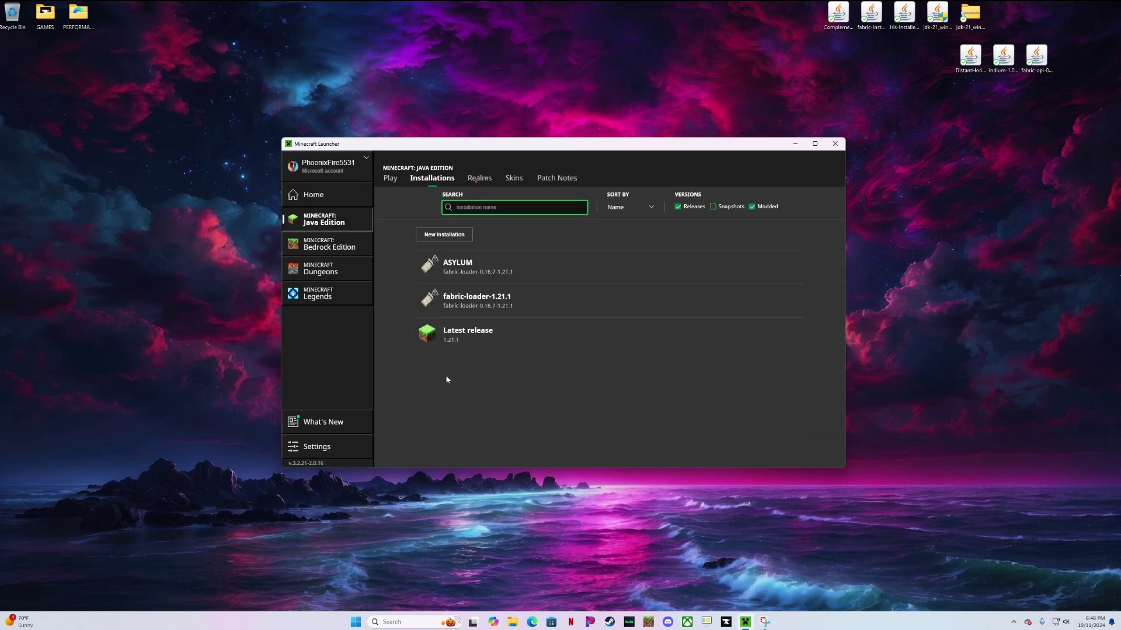
- Play the ASYLUM profile, accepting the modified-installation warning, to reach the 1.21.1 Fabric title screen
mouse_move(610, 283)
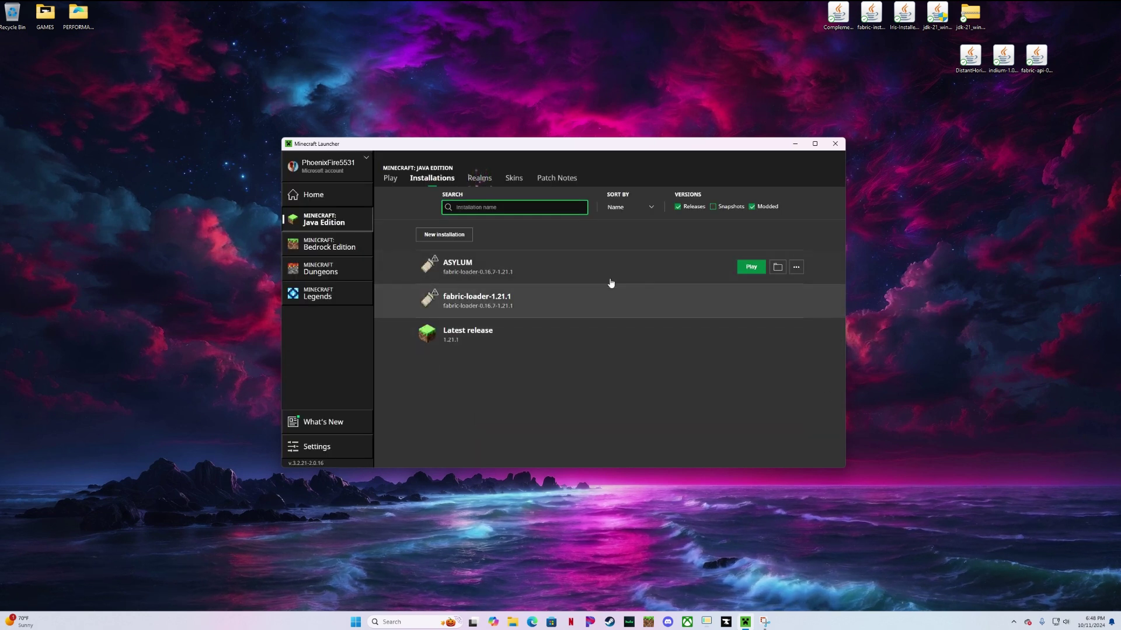
click(753, 267)
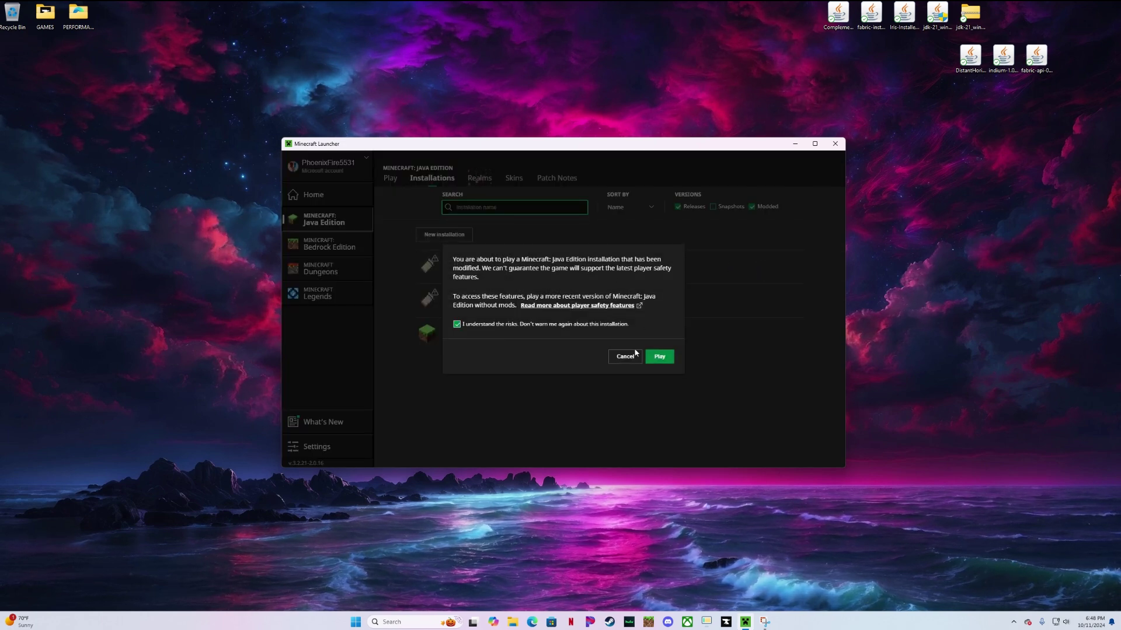
click(666, 357)
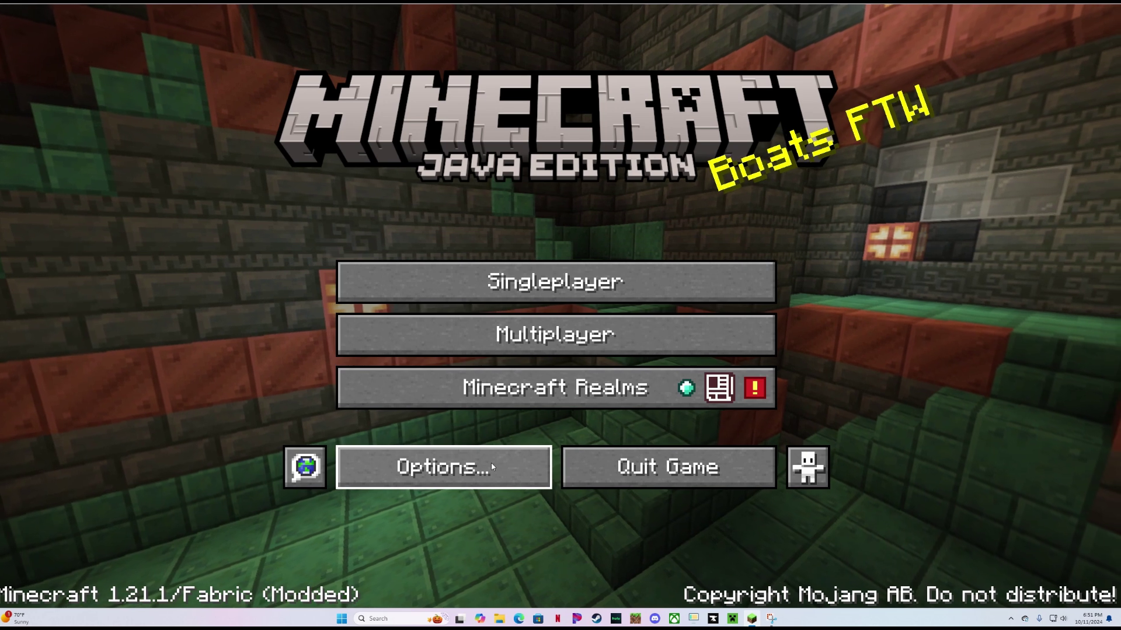
click(492, 466)
- Apply the ComplementaryUnbound_r5.3 + EuphoriaPatches_1.4.1 shader pack from Video Settings, then return to the title screen
click(510, 269)
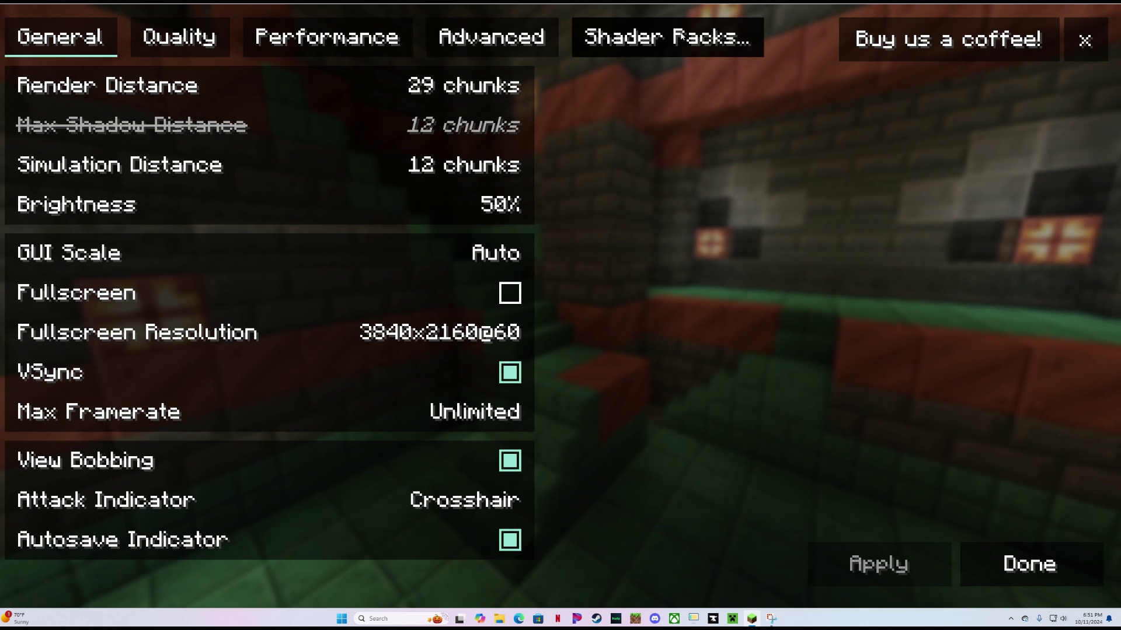
click(652, 36)
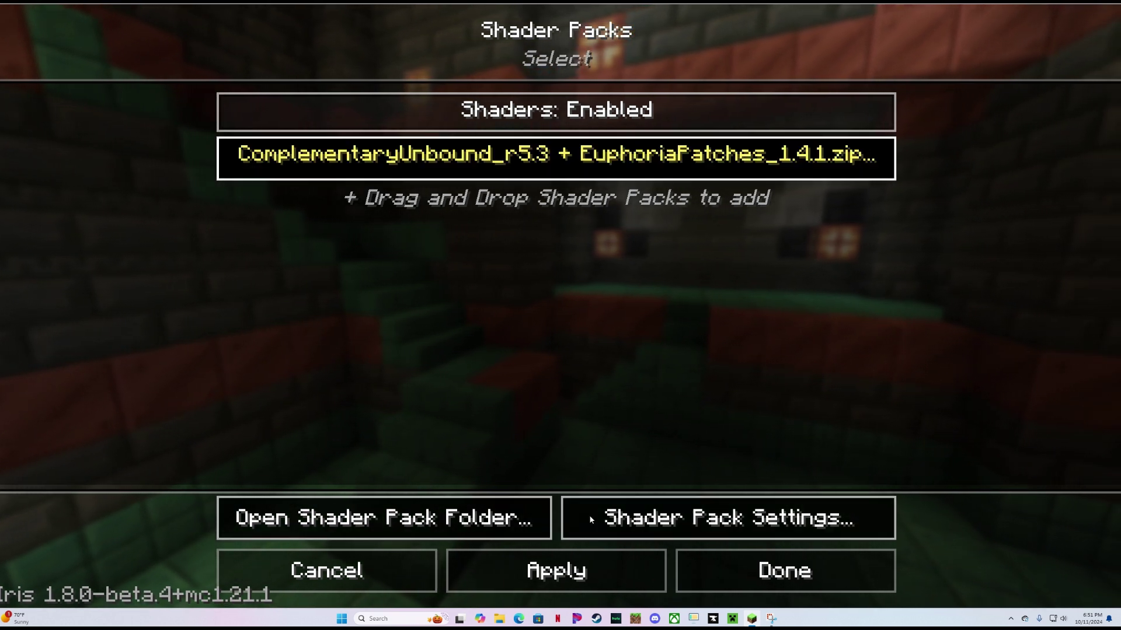
click(583, 570)
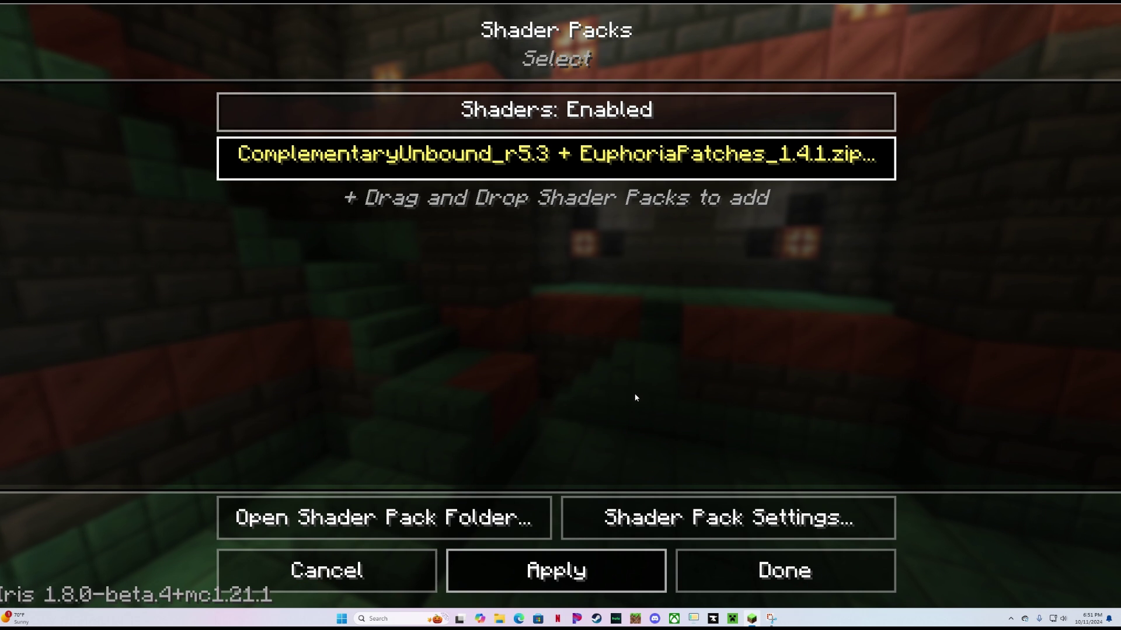
click(758, 569)
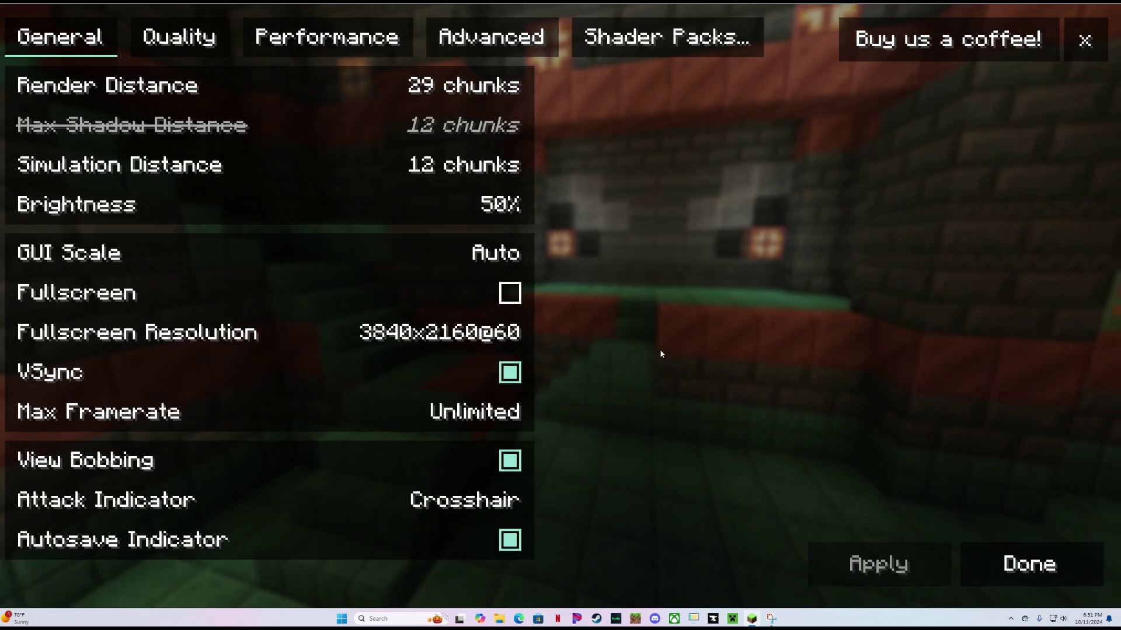
key(Escape)
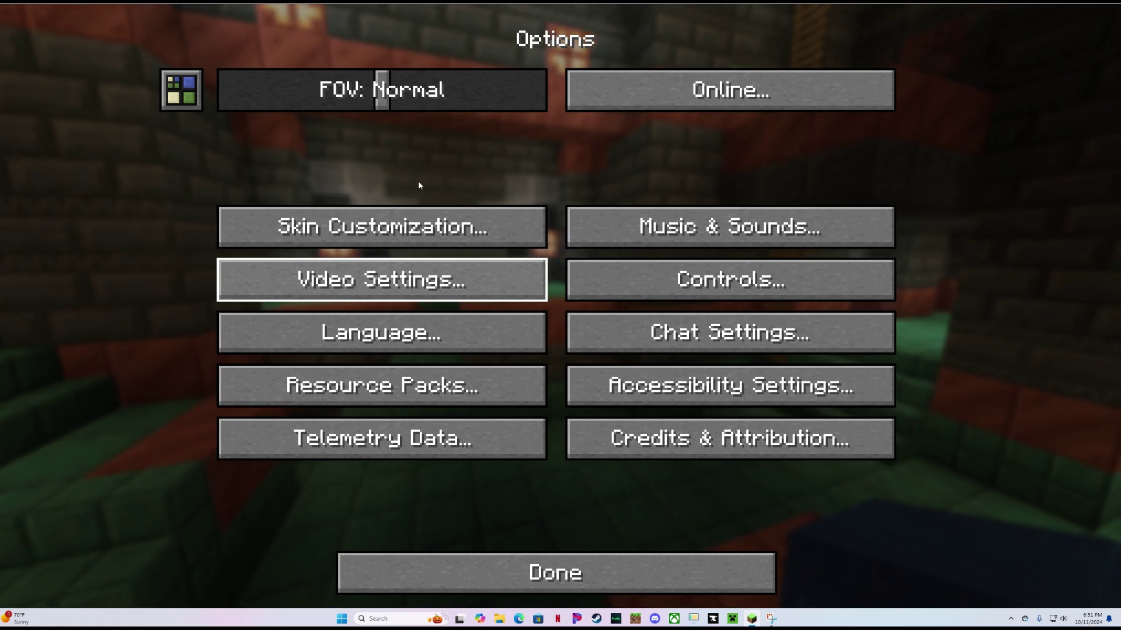
click(583, 562)
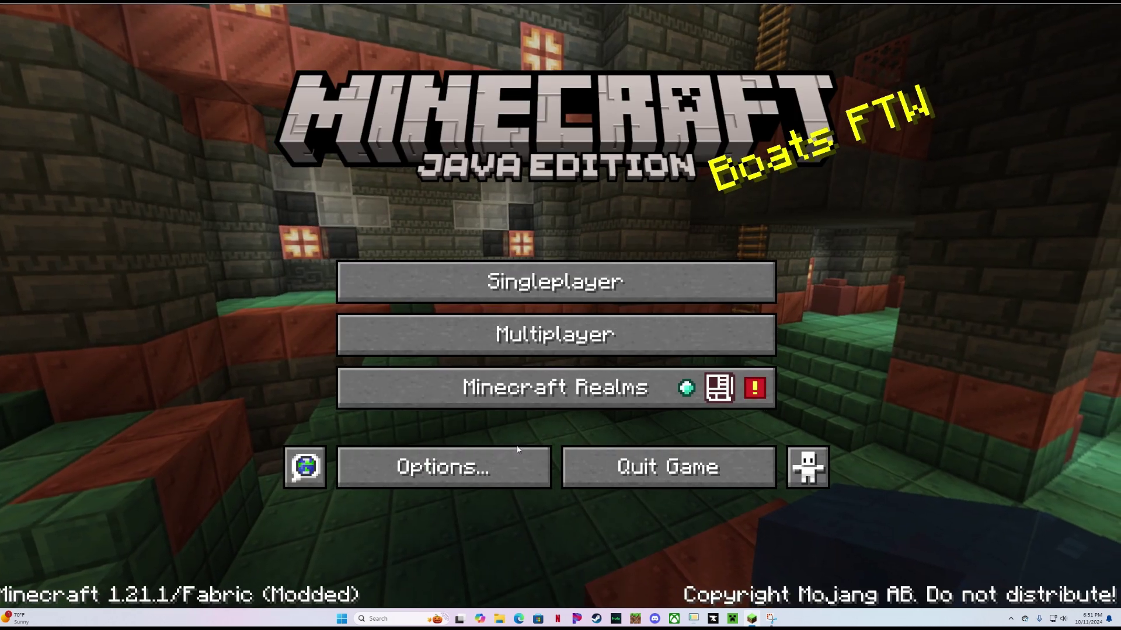
- Set Distant Horizons' LOD chunk render distance radius to 80 and CPU load to Balanced, then view its advanced Graphics settings
click(459, 467)
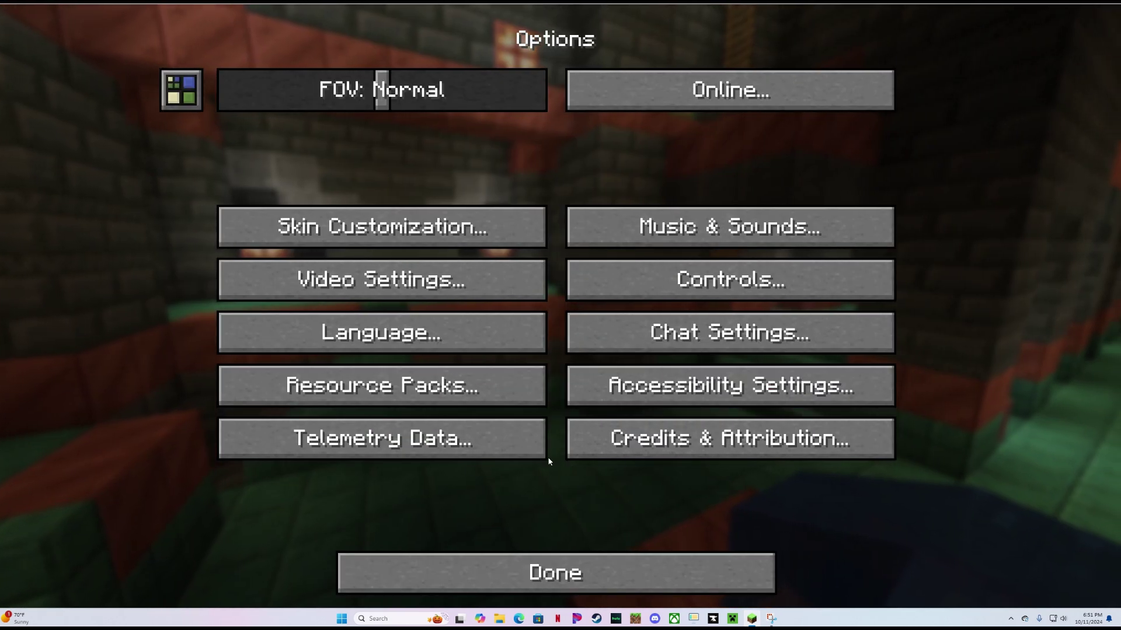
click(173, 96)
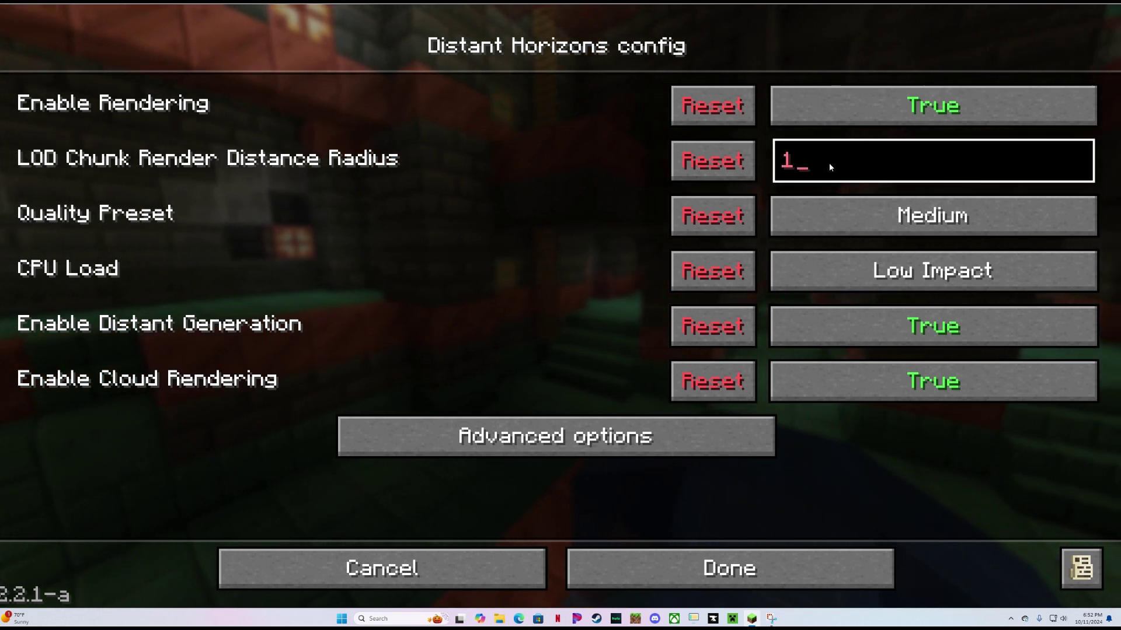
key(BackSpace)
text(80)
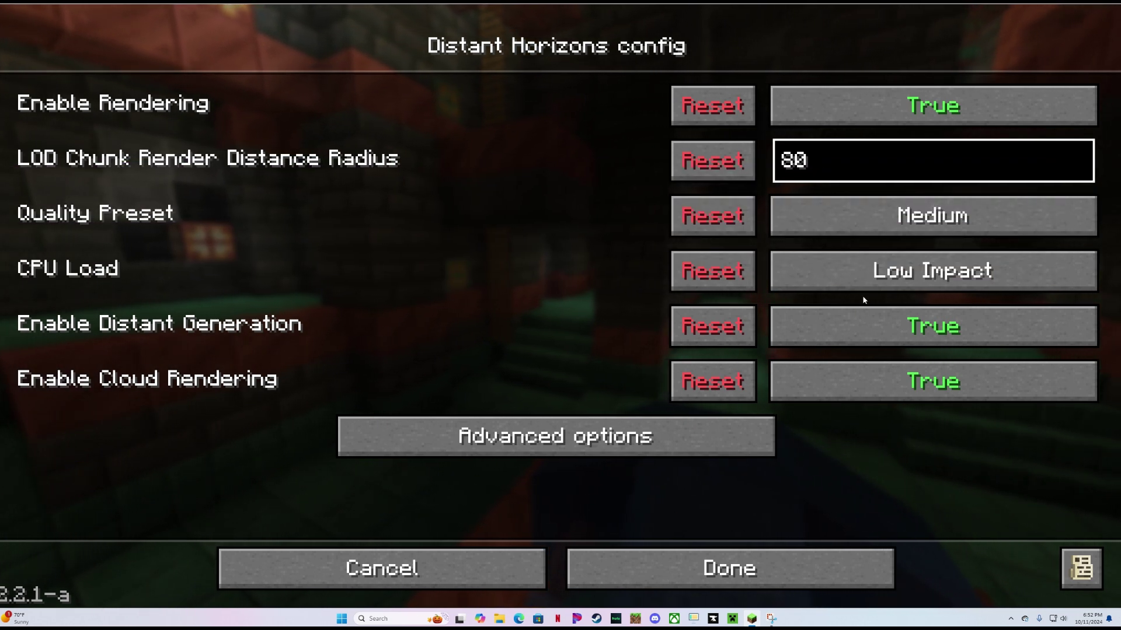
click(832, 279)
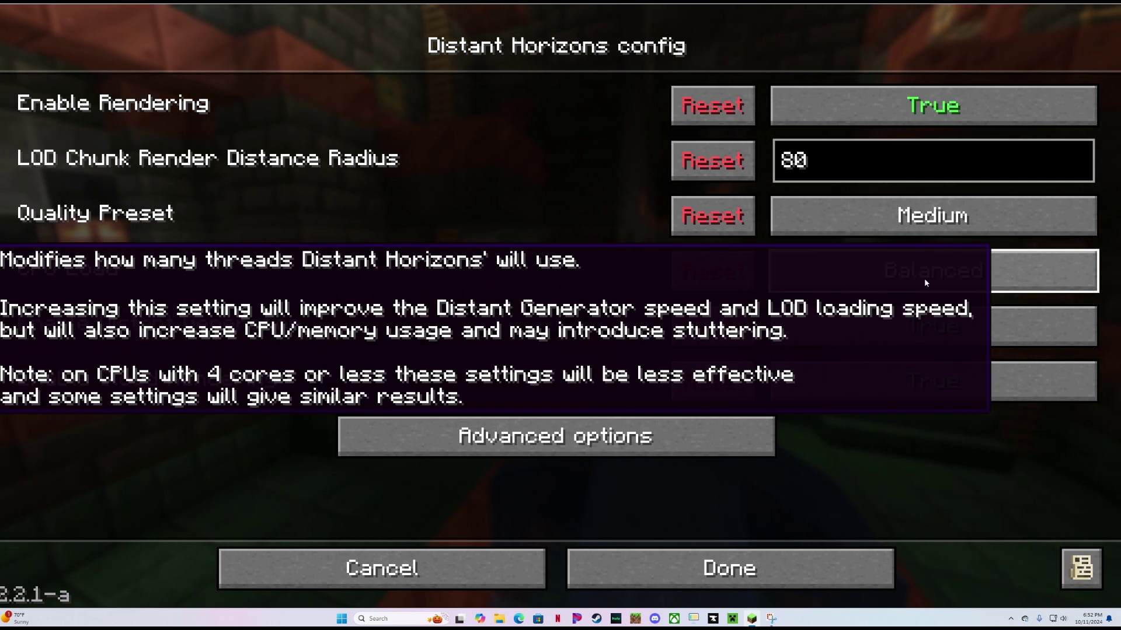
click(578, 444)
click(514, 113)
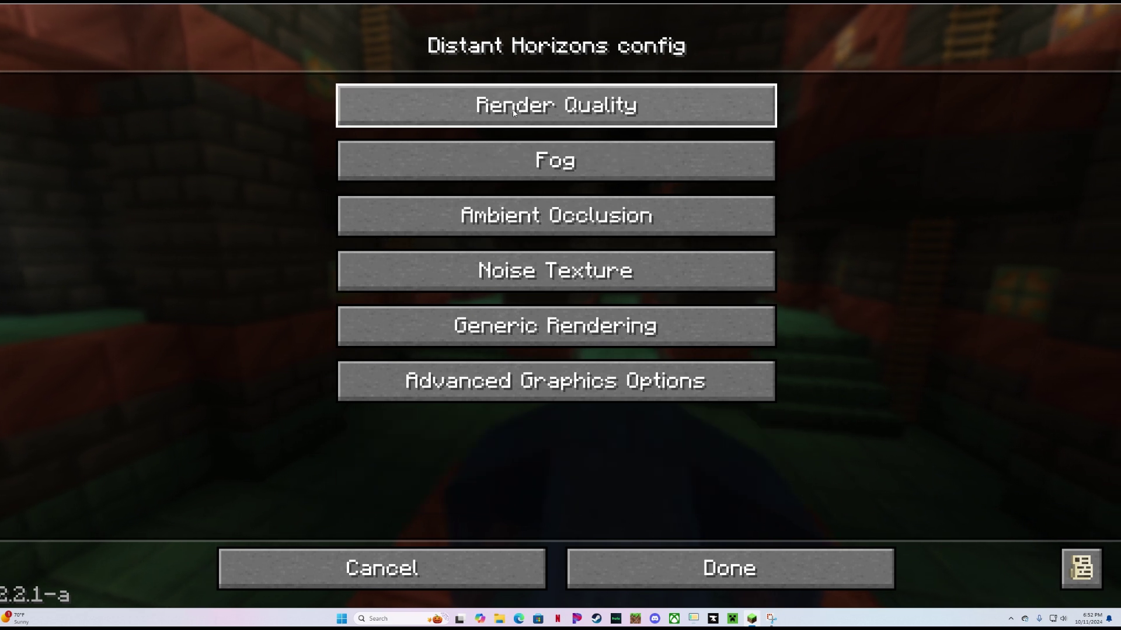